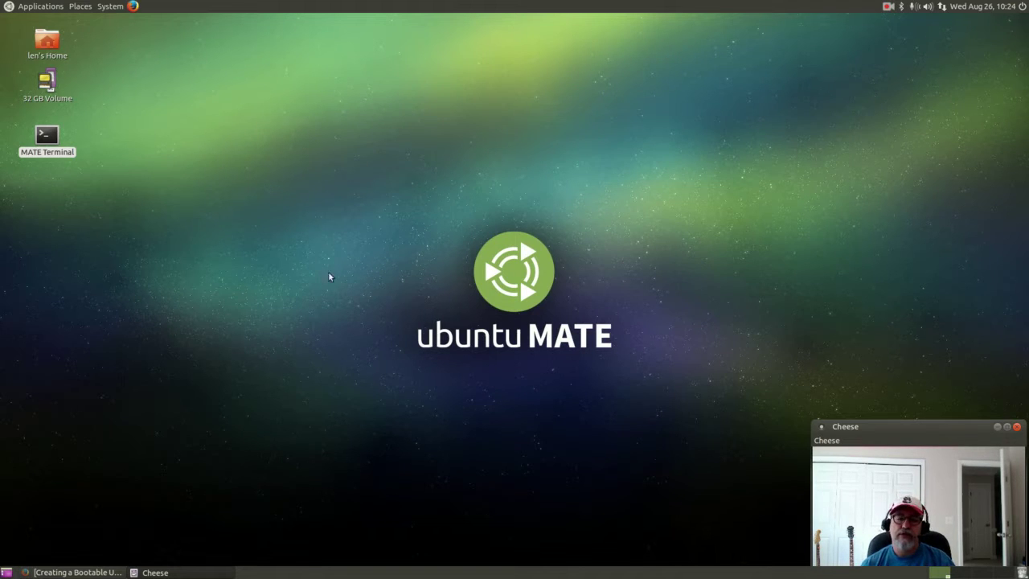
# Launch the Intel Graphics Installer for Linux from System > Preferences.
pyautogui.click(105, 170)
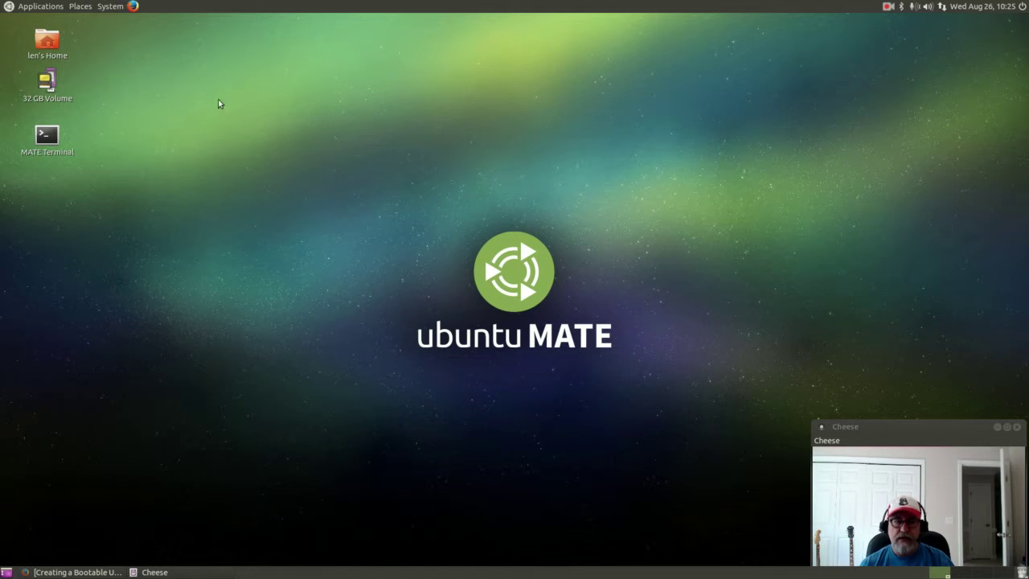
pyautogui.click(40, 7)
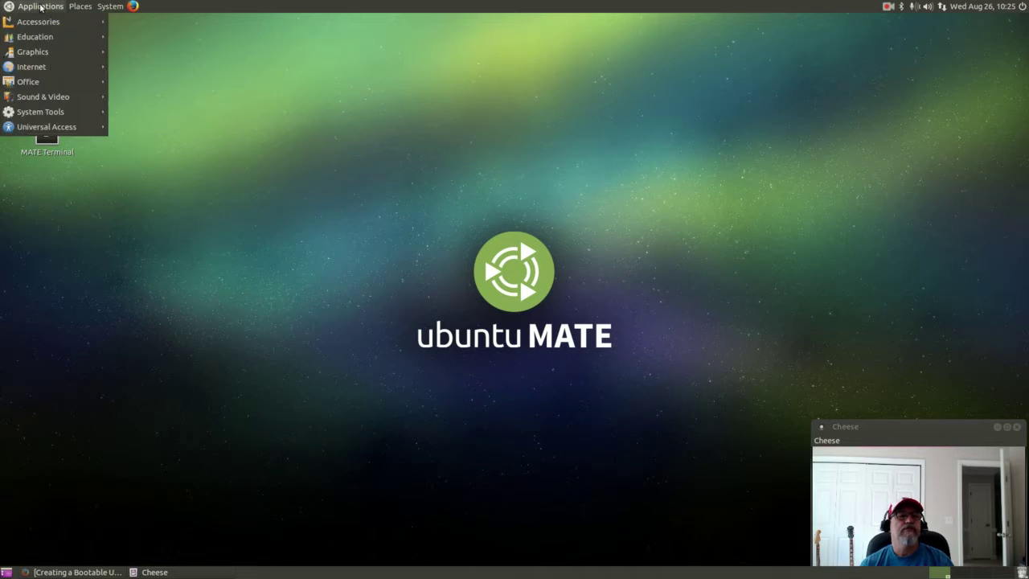
pyautogui.moveTo(43, 97)
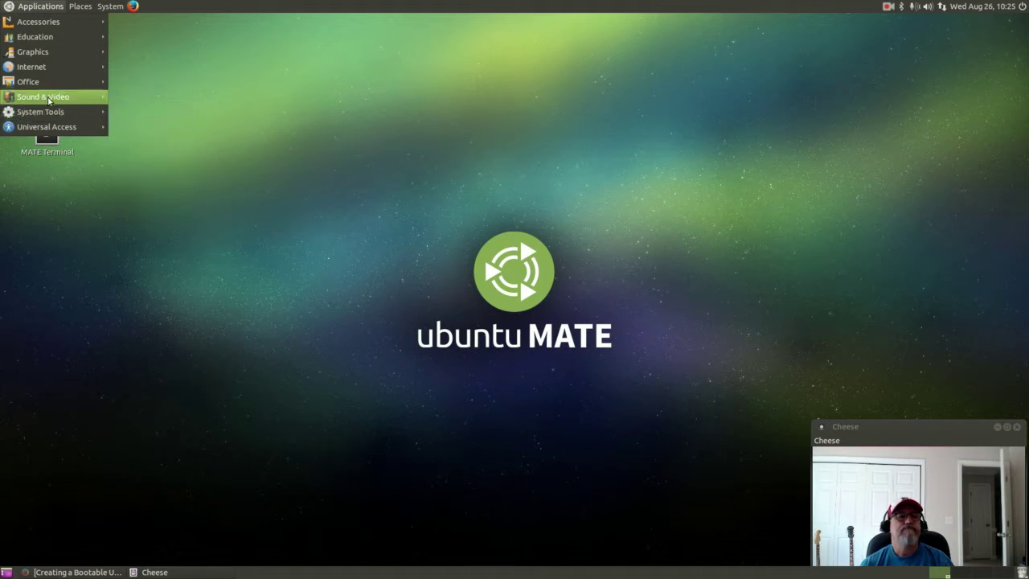
pyautogui.moveTo(54, 57)
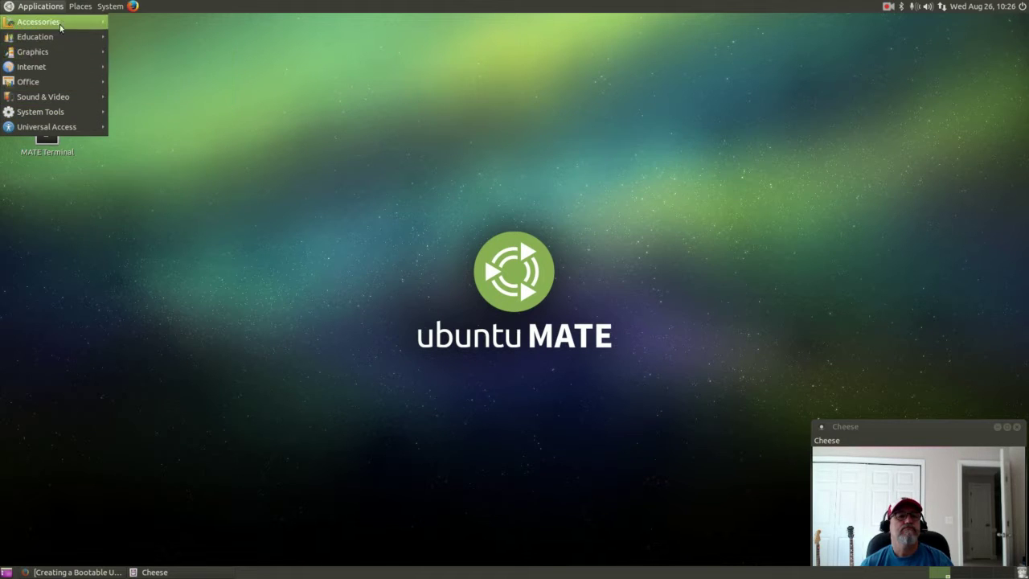
pyautogui.moveTo(110, 6)
pyautogui.moveTo(145, 22)
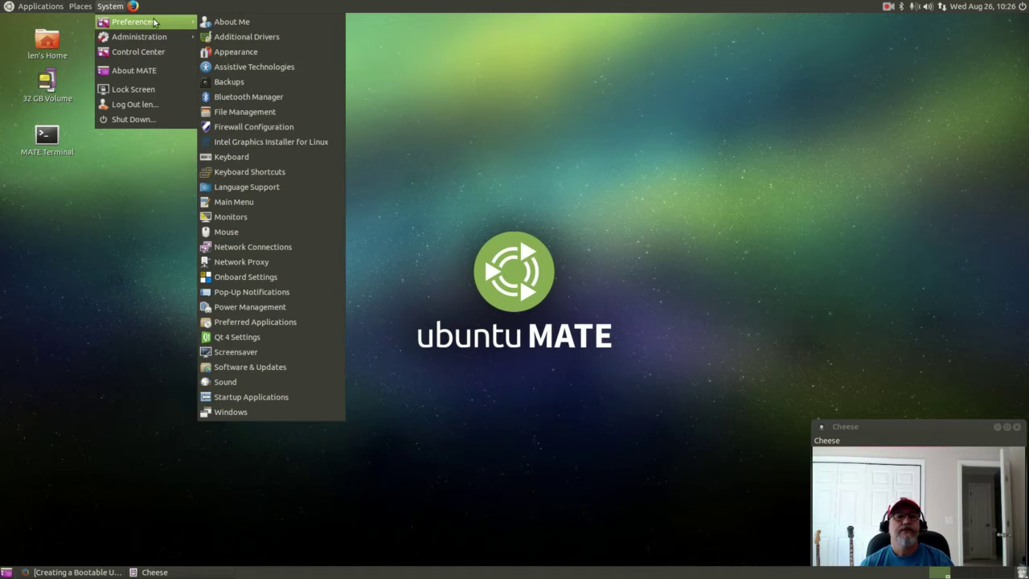
pyautogui.click(270, 145)
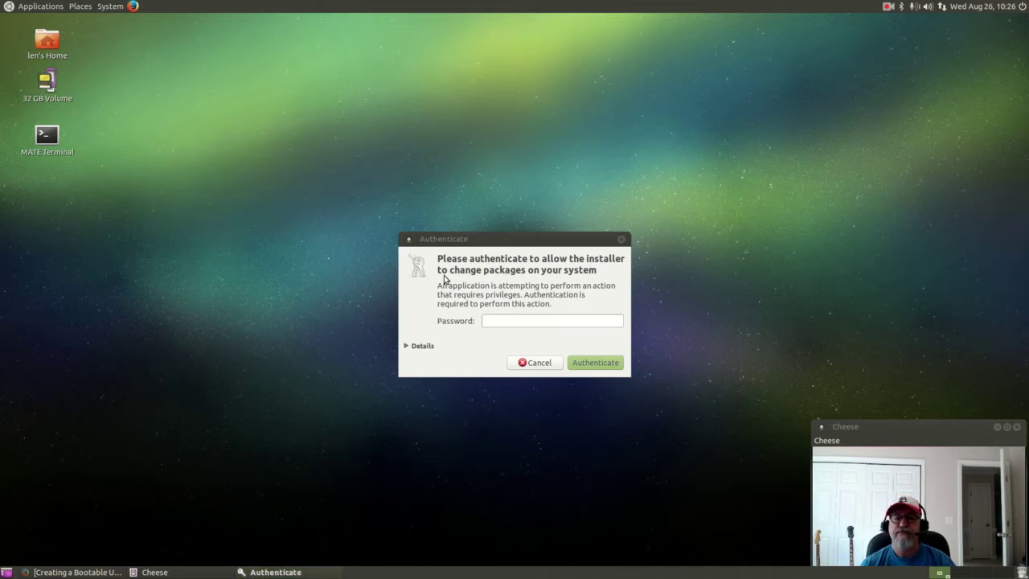
# Authenticate with the account password and start the installer's system diagnostics.
pyautogui.click(509, 325)
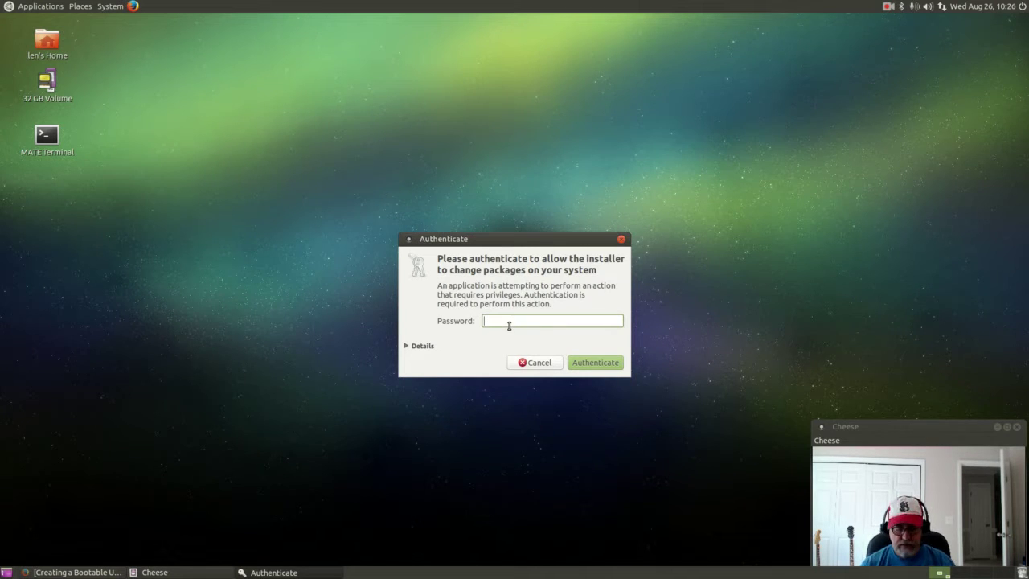
pyautogui.write('*****')
pyautogui.press('Return')
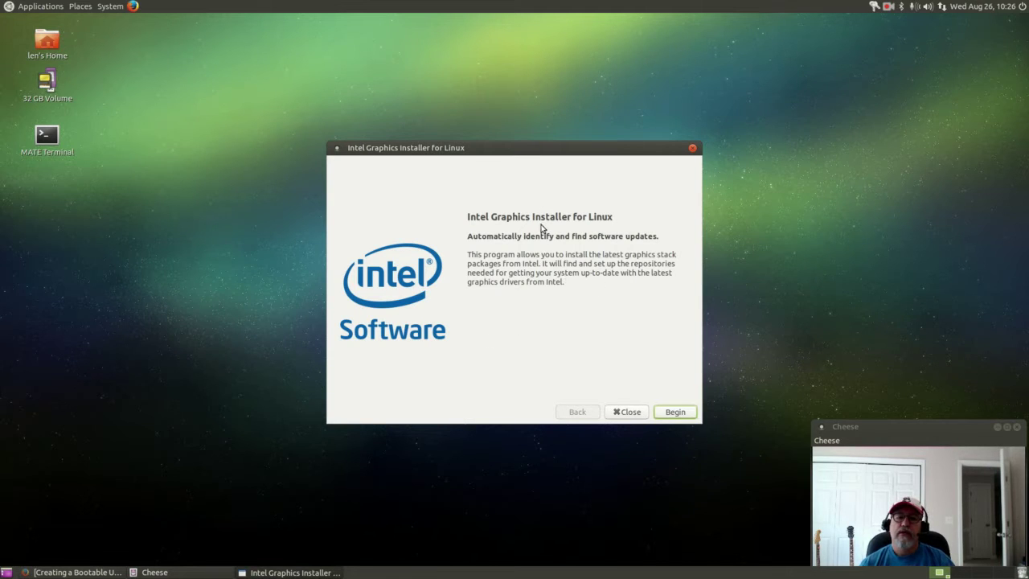
pyautogui.click(678, 415)
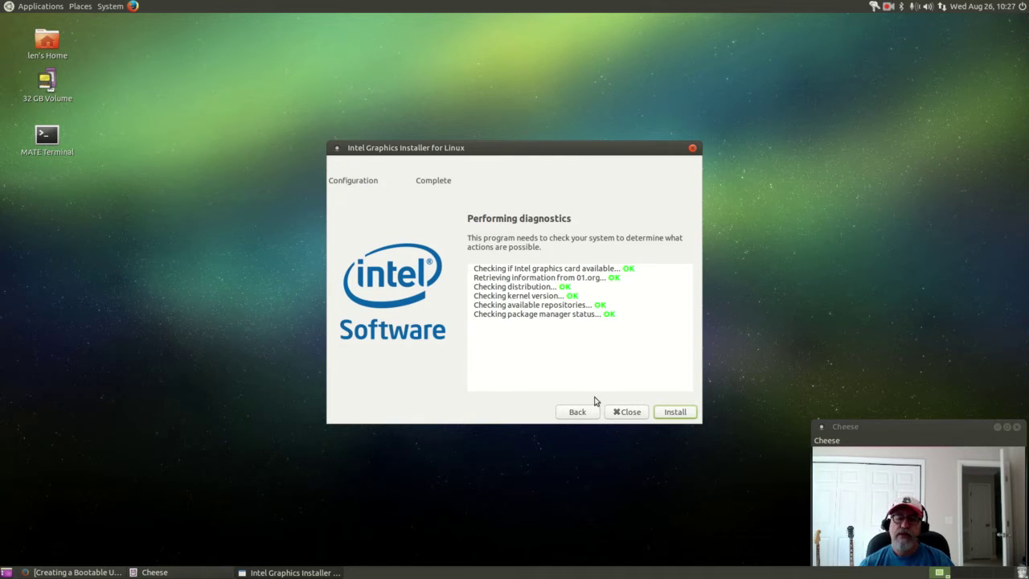
# Close the Intel Graphics Installer after all diagnostics report OK.
pyautogui.click(625, 413)
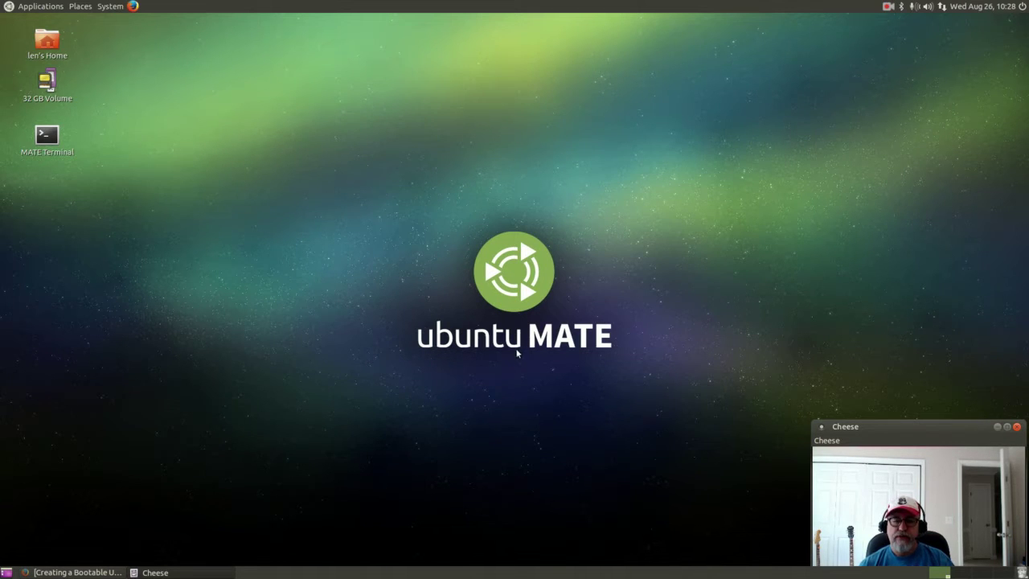
pyautogui.click(42, 8)
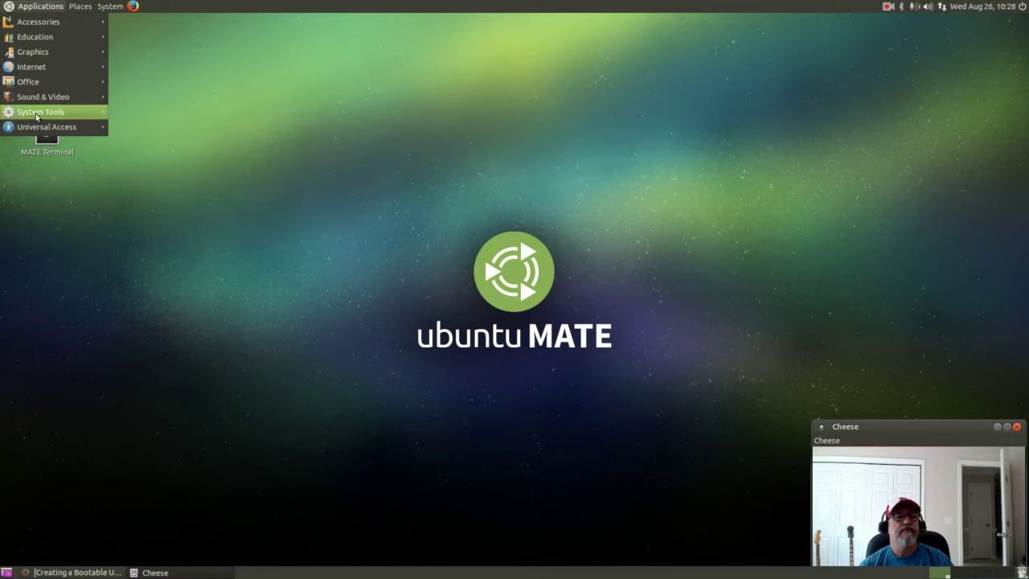
# Open a new MATE Terminal window from the applications menu.
pyautogui.moveTo(42, 117)
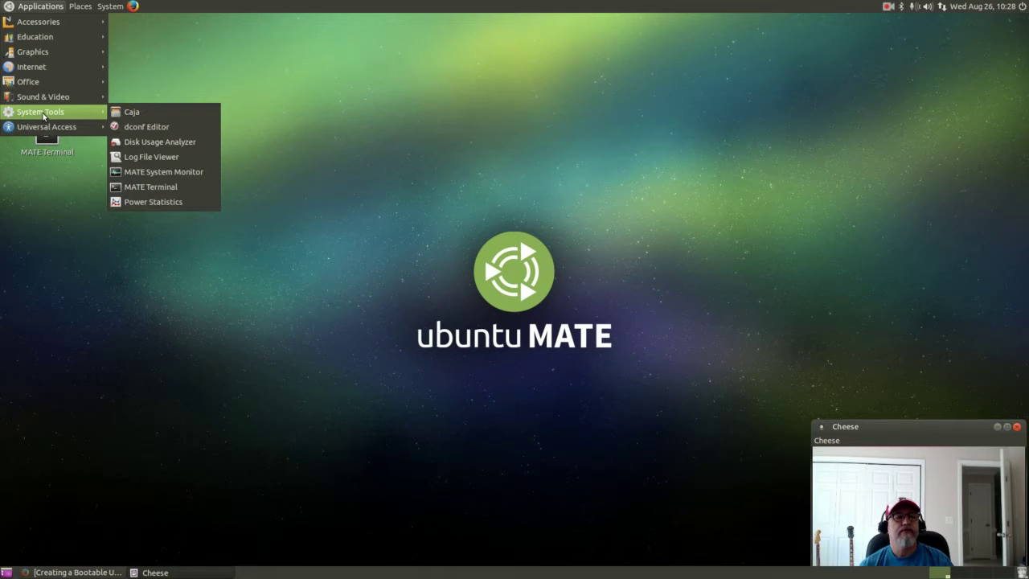
pyautogui.moveTo(50, 98)
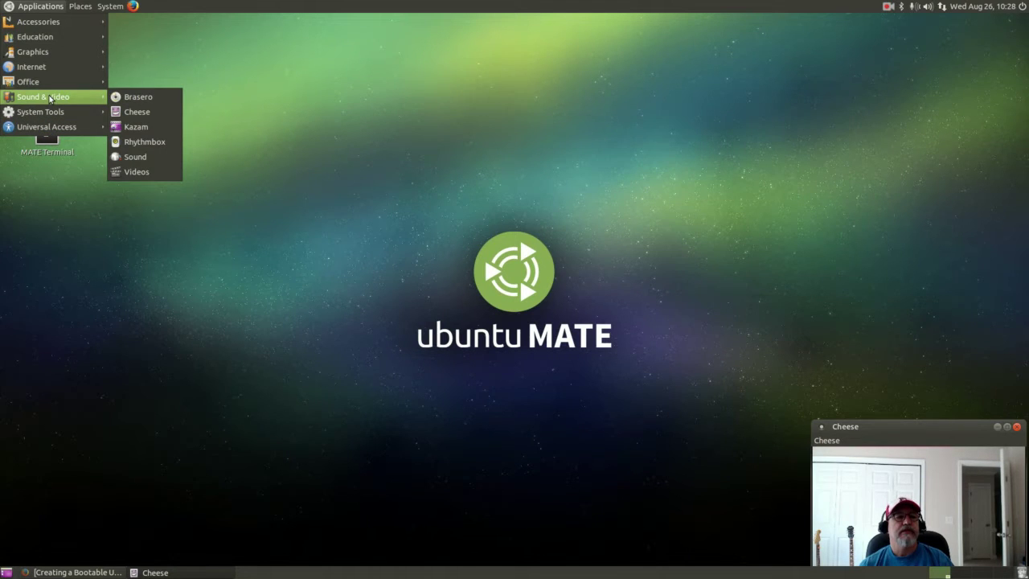
pyautogui.moveTo(112, 8)
pyautogui.moveTo(138, 22)
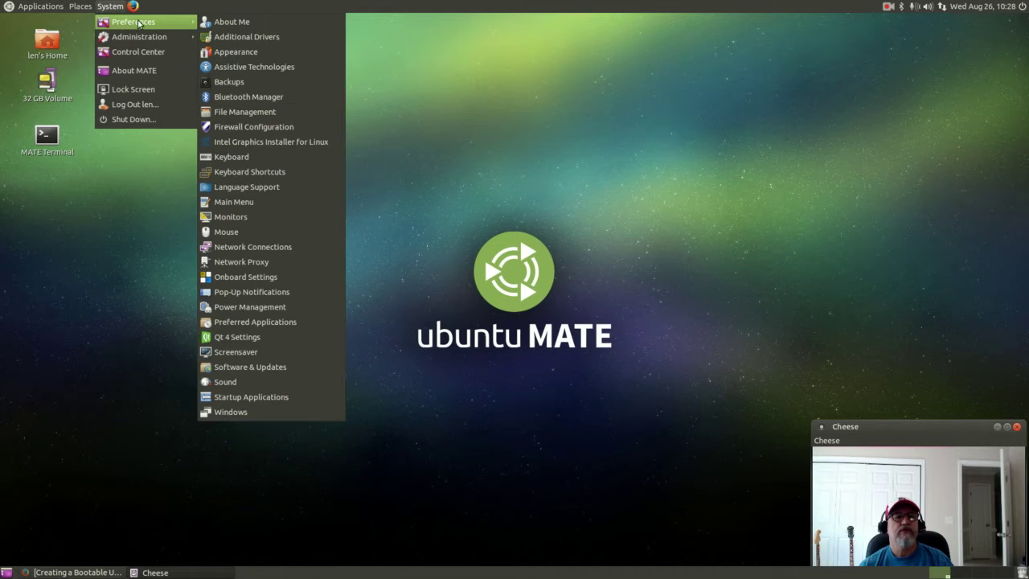
pyautogui.moveTo(33, 10)
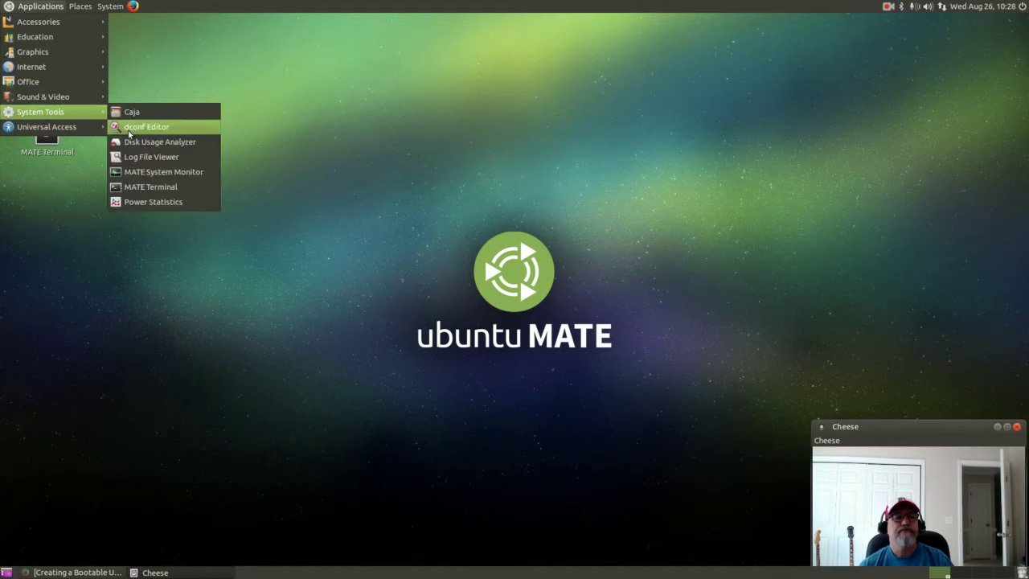
pyautogui.click(151, 187)
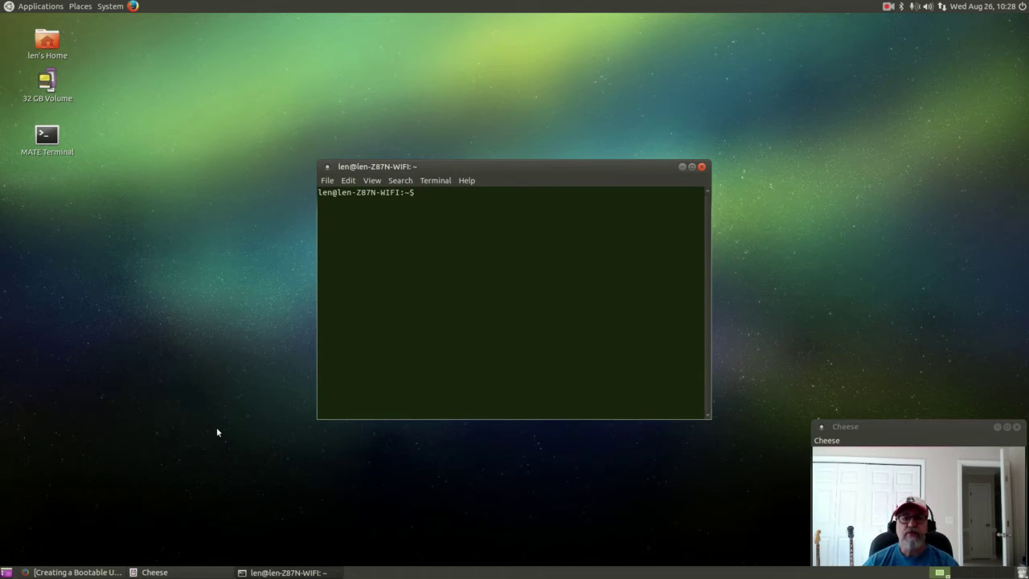
# Correct the mistyped command and run 'sudo apt-get install wine'.
pyautogui.write('sudo efibootmgr\\')
pyautogui.press('BackSpace')
pyautogui.press('BackSpace')
pyautogui.press('BackSpace')
pyautogui.press('BackSpace')
pyautogui.press('BackSpace')
pyautogui.press('BackSpace')
pyautogui.press('BackSpace')
pyautogui.press('BackSpace')
pyautogui.press('BackSpace')
pyautogui.press('BackSpace')
pyautogui.press('BackSpace')
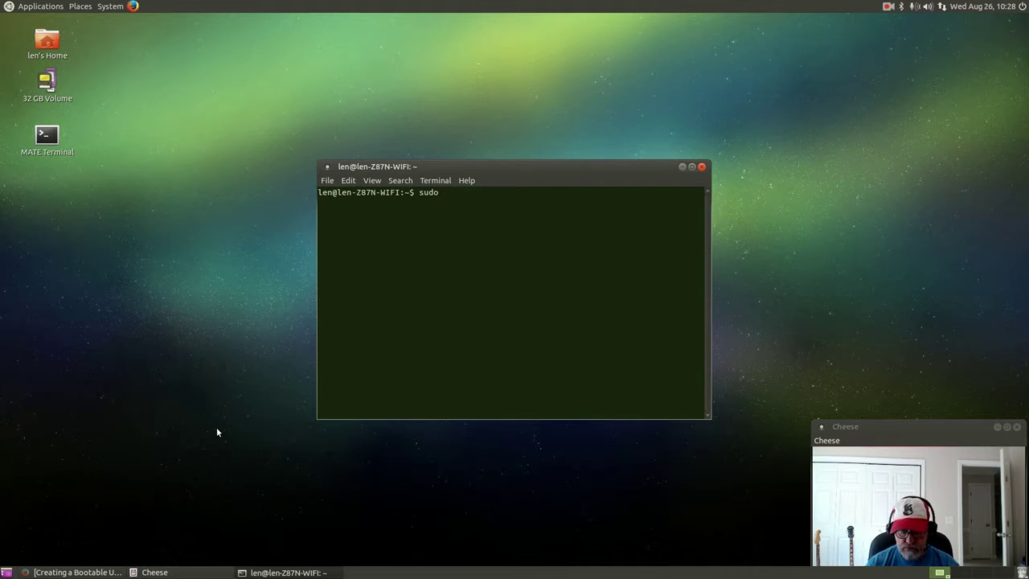
pyautogui.write('install ')
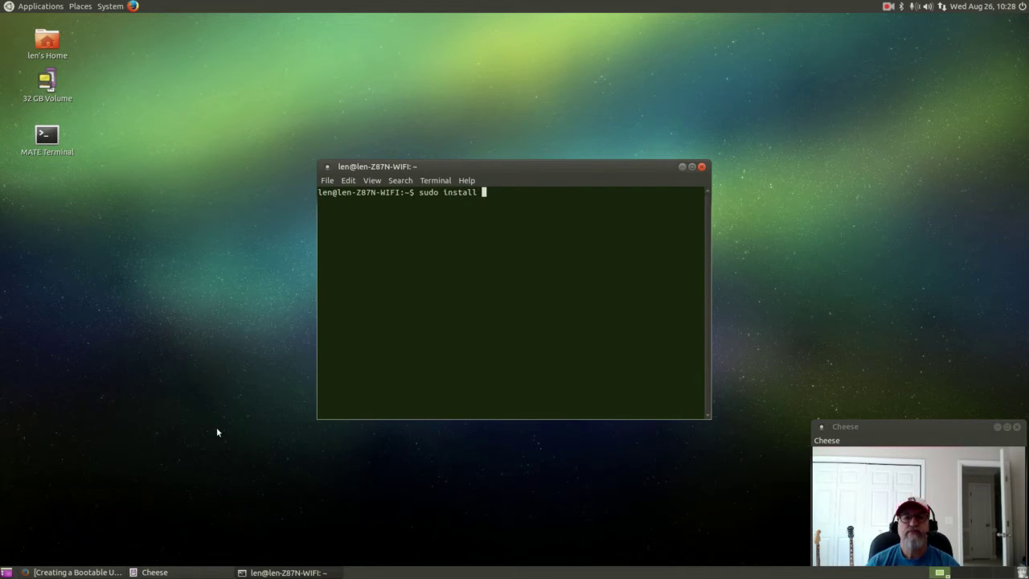
pyautogui.write('wi')
pyautogui.press('BackSpace')
pyautogui.press('BackSpace')
pyautogui.press('BackSpace')
pyautogui.press('BackSpace')
pyautogui.press('BackSpace')
pyautogui.press('BackSpace')
pyautogui.press('BackSpace')
pyautogui.press('BackSpace')
pyautogui.press('BackSpace')
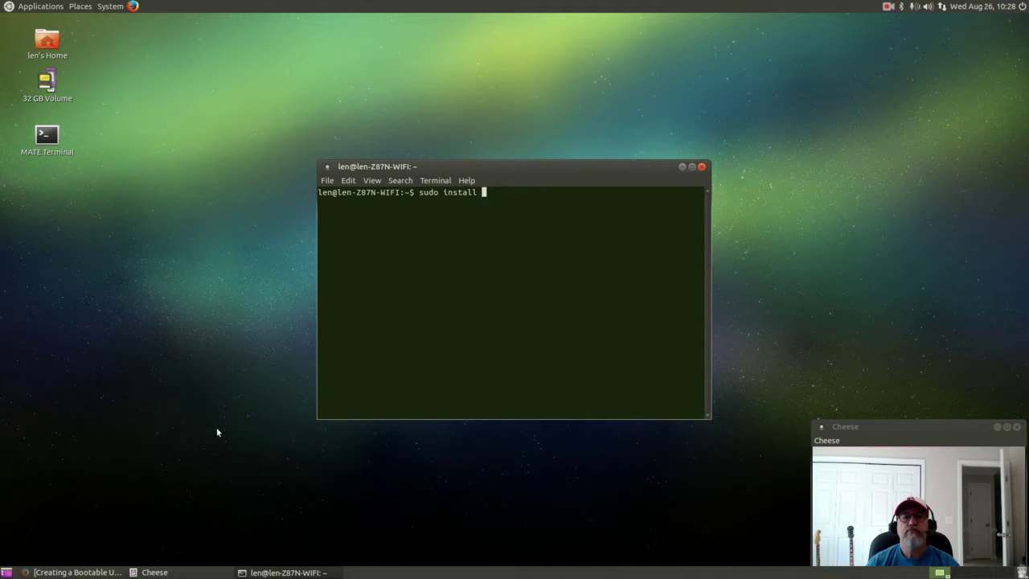
pyautogui.press('BackSpace')
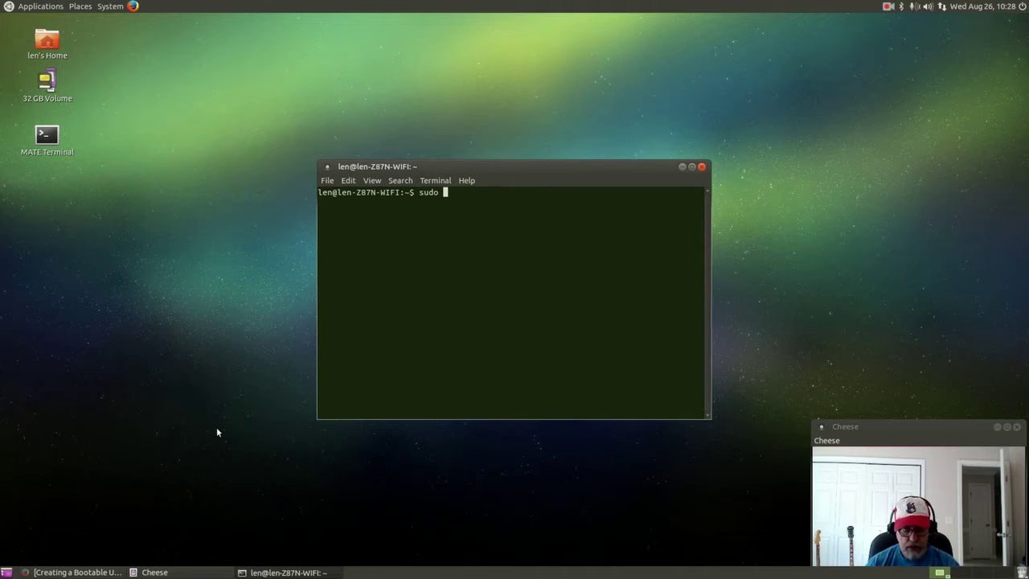
pyautogui.write('apt-get')
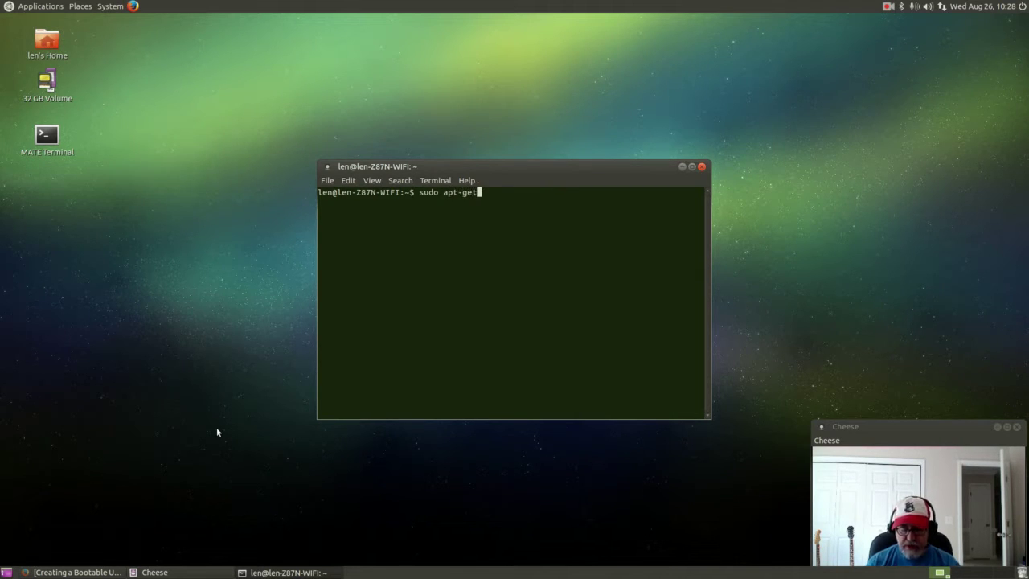
pyautogui.write(' inst')
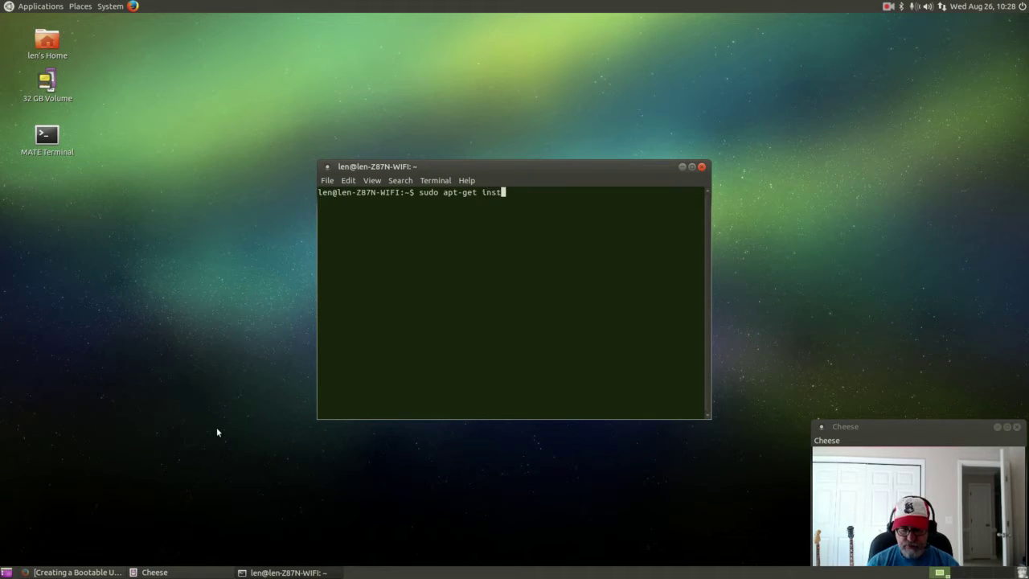
pyautogui.write('all wine')
pyautogui.press('Return')
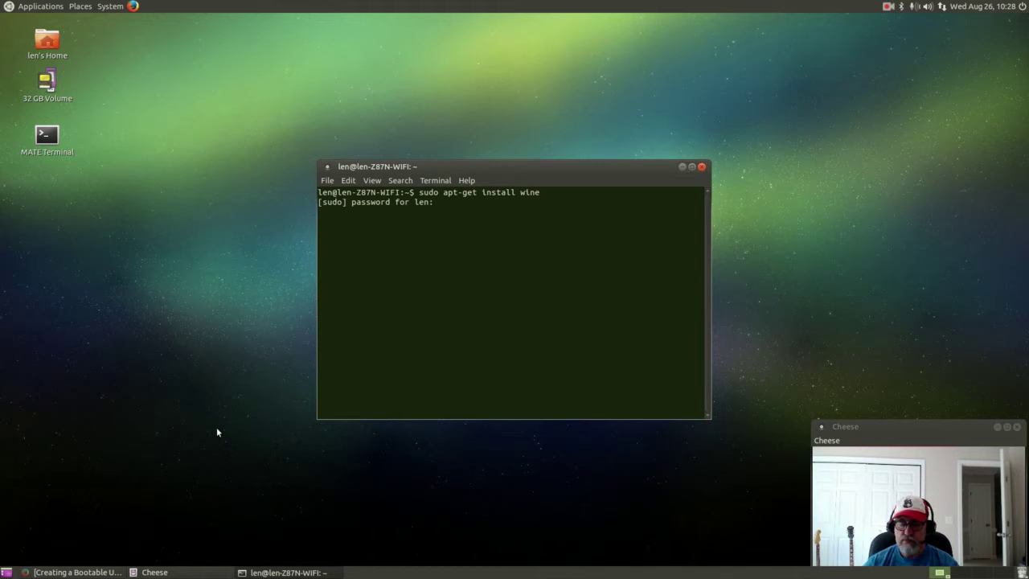
# Submit the sudo password and confirm installing the 172 Wine packages, including unverified ones.
pyautogui.press('Return')
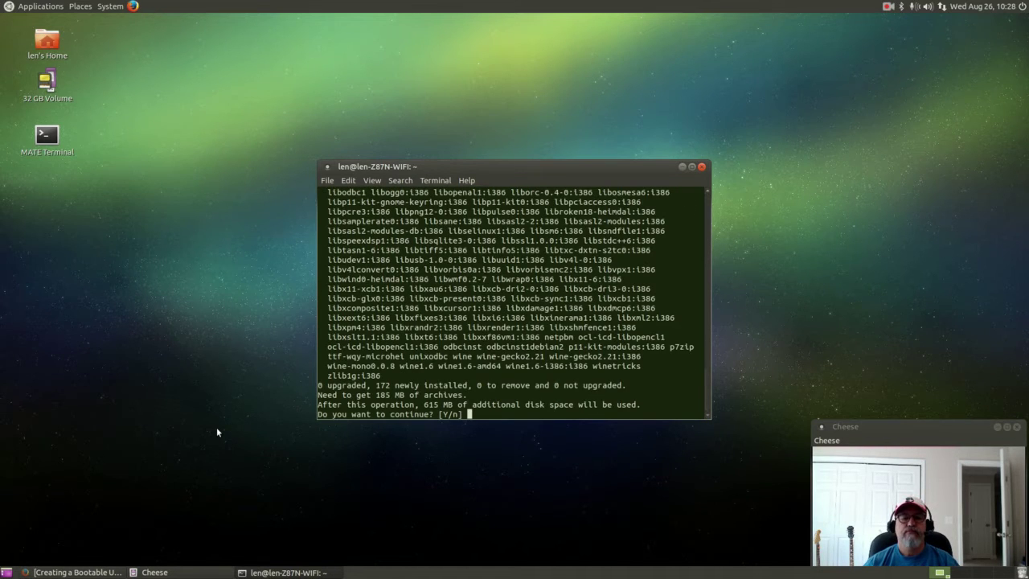
pyautogui.write('y')
pyautogui.press('Return')
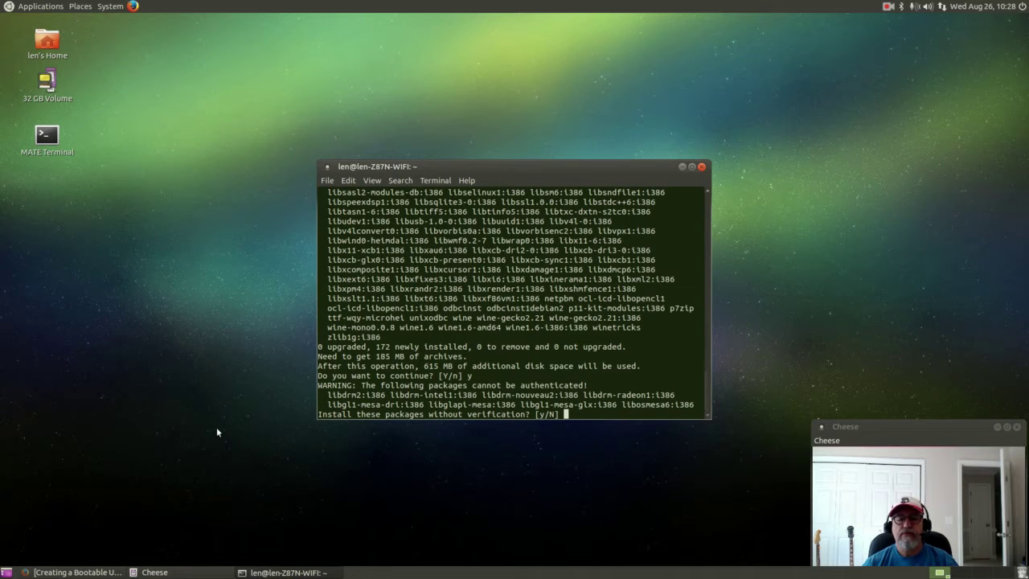
pyautogui.write('y')
pyautogui.press('Return')
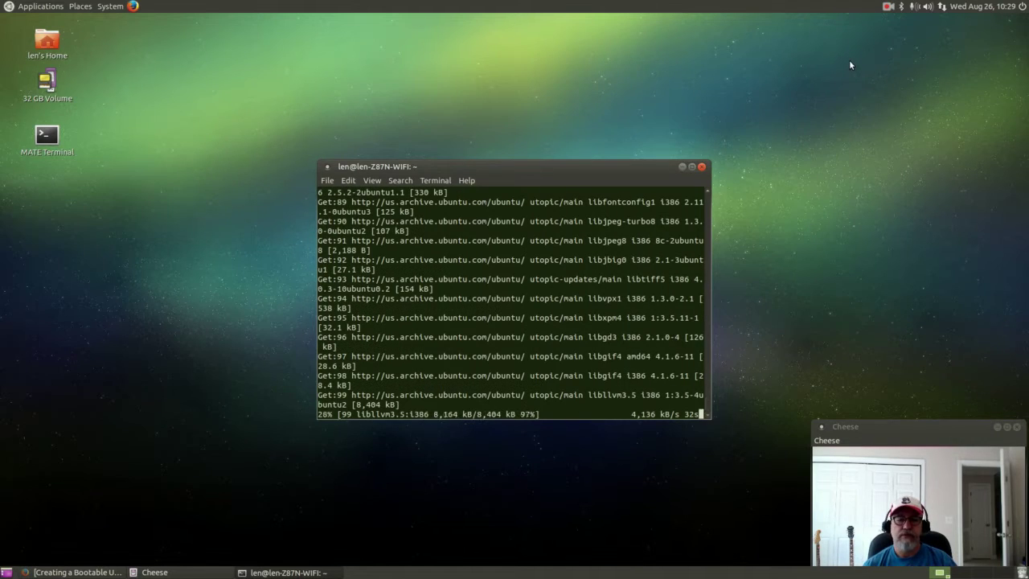
pyautogui.click(887, 7)
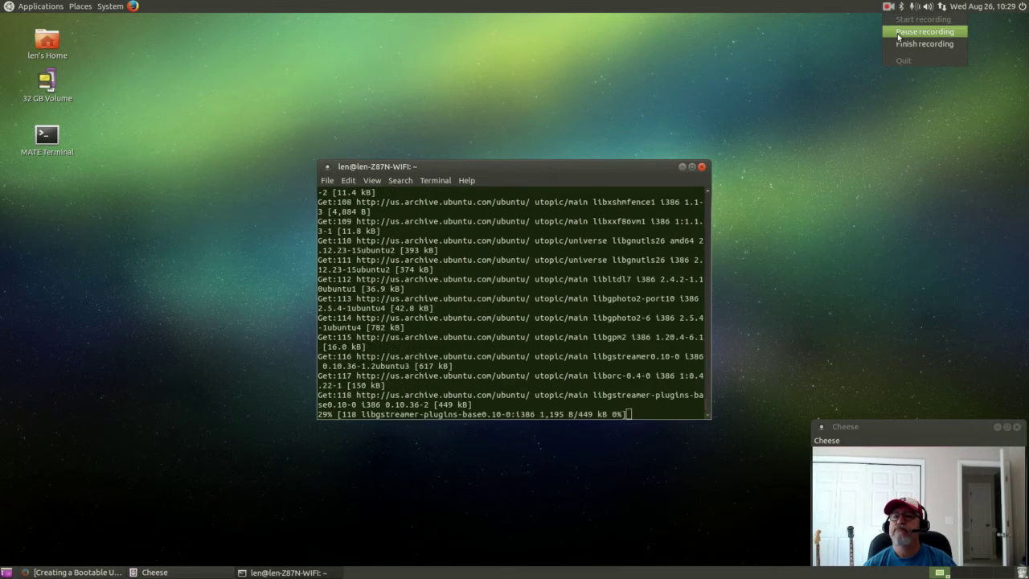
pyautogui.click(893, 29)
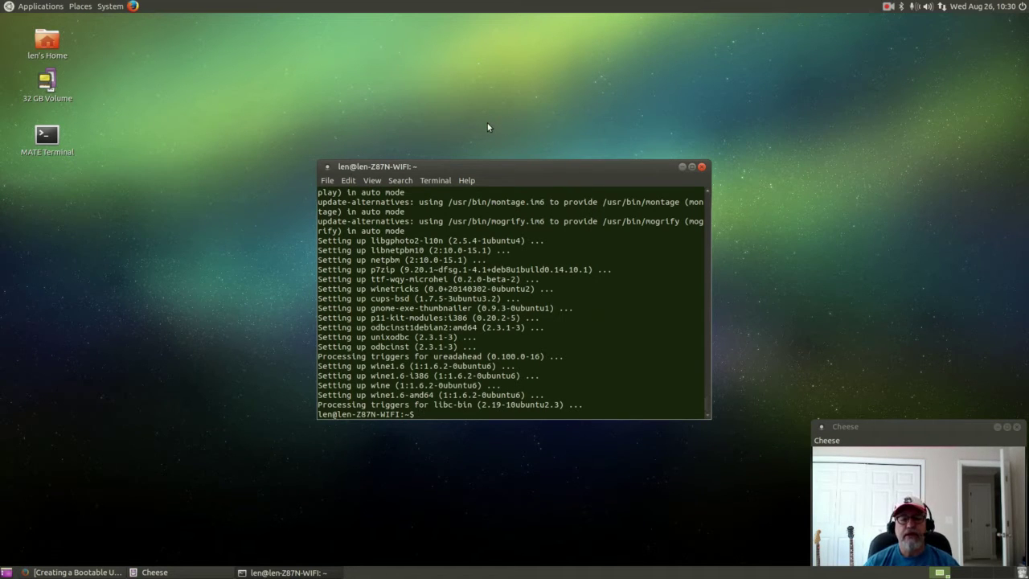
pyautogui.press('Up')
# Install PlayOnLinux via 'sudo apt-get install playonlinux', confirm with y, then close the terminal.
pyautogui.press('BackSpace')
pyautogui.press('BackSpace')
pyautogui.press('BackSpace')
pyautogui.press('BackSpace')
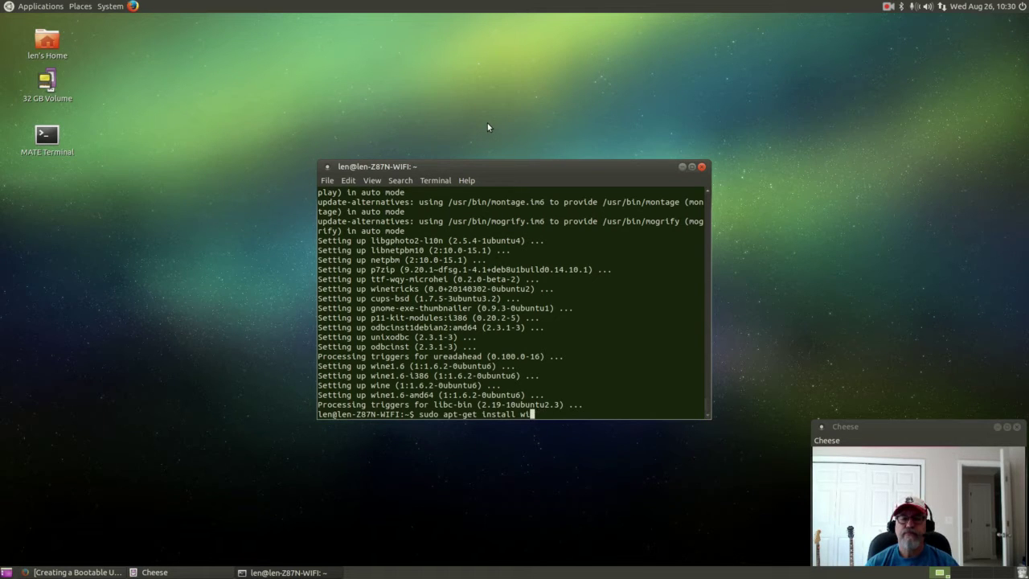
pyautogui.write('play')
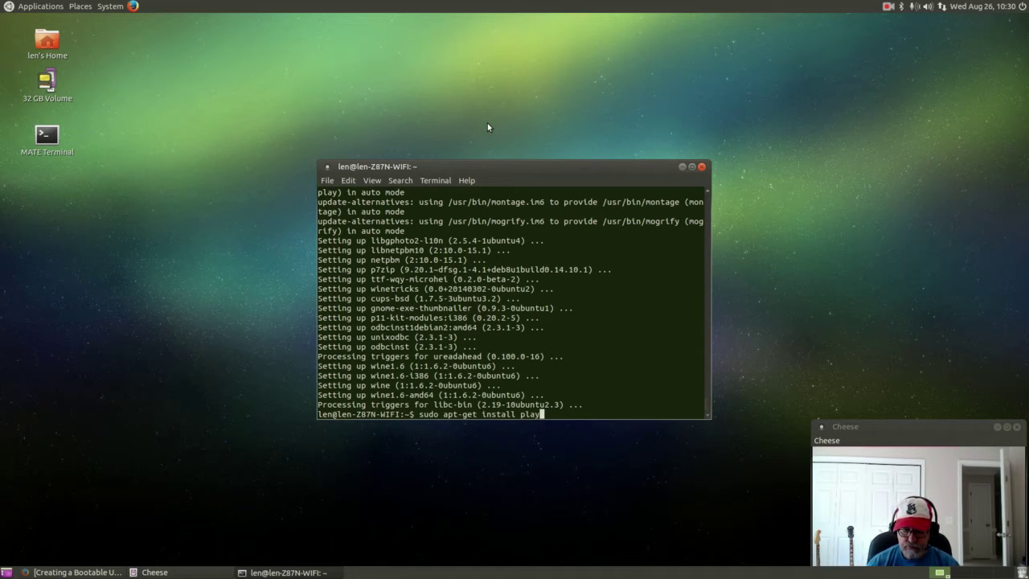
pyautogui.write('onlinux')
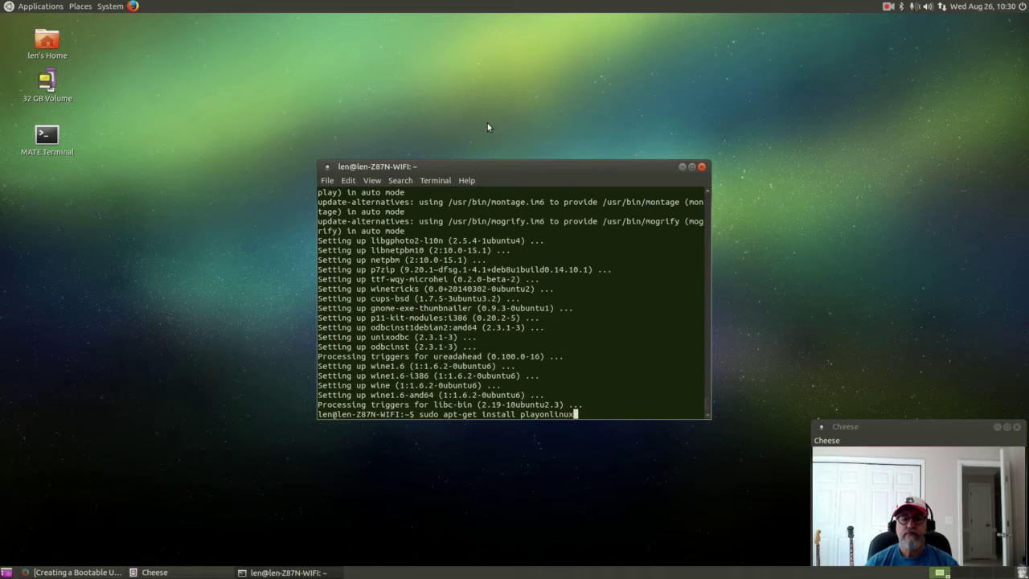
pyautogui.press('Return')
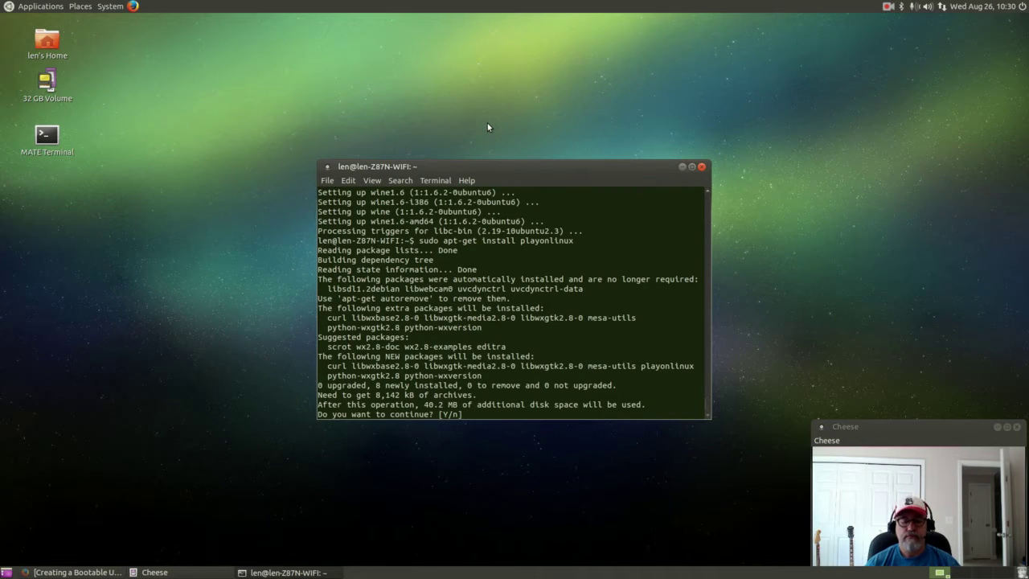
pyautogui.write('y')
pyautogui.press('Return')
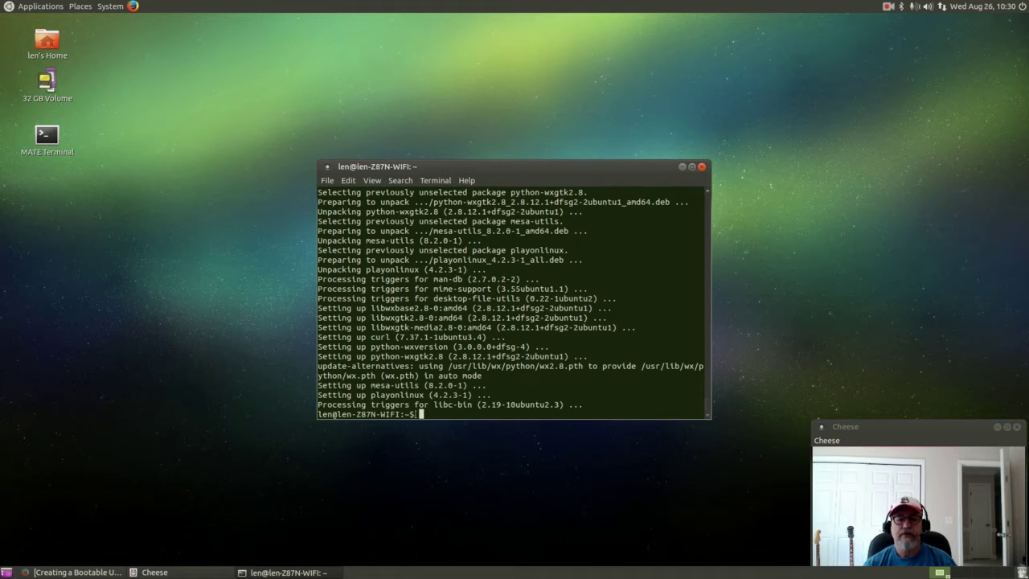
pyautogui.click(701, 166)
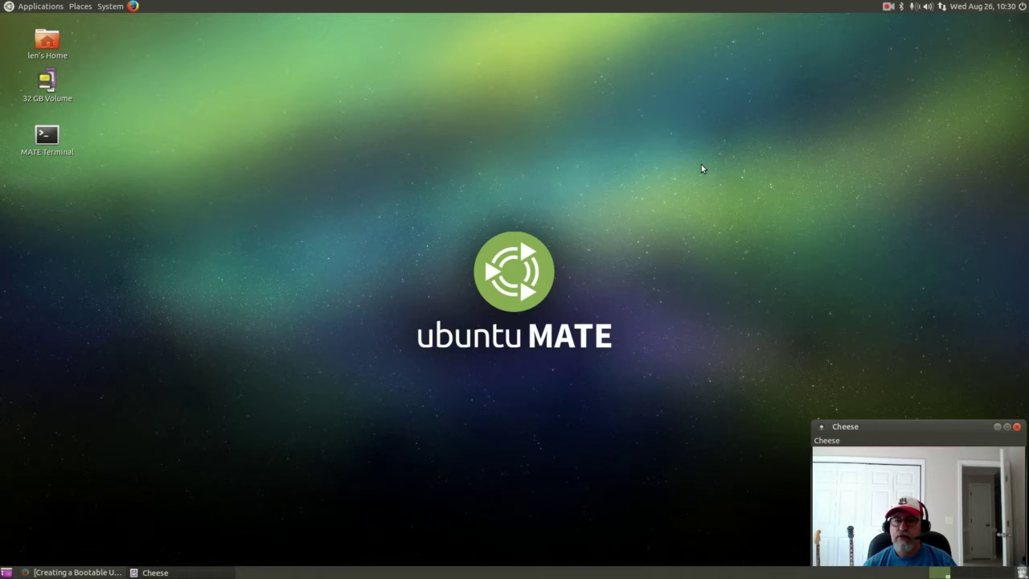
pyautogui.click(44, 6)
# Start PlayOnLinux from Applications > Games and open its Install catalogue.
pyautogui.moveTo(34, 52)
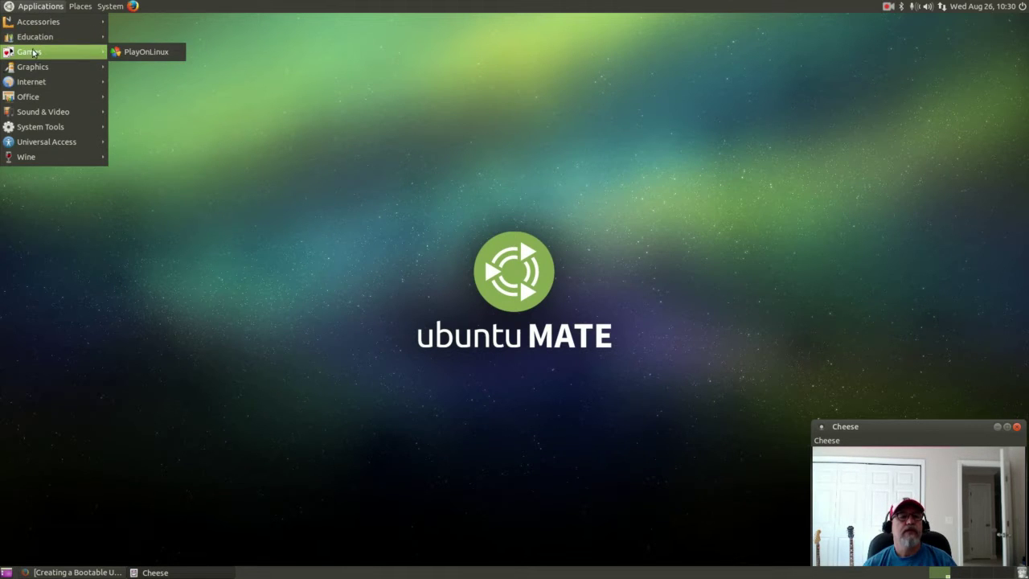
pyautogui.click(148, 53)
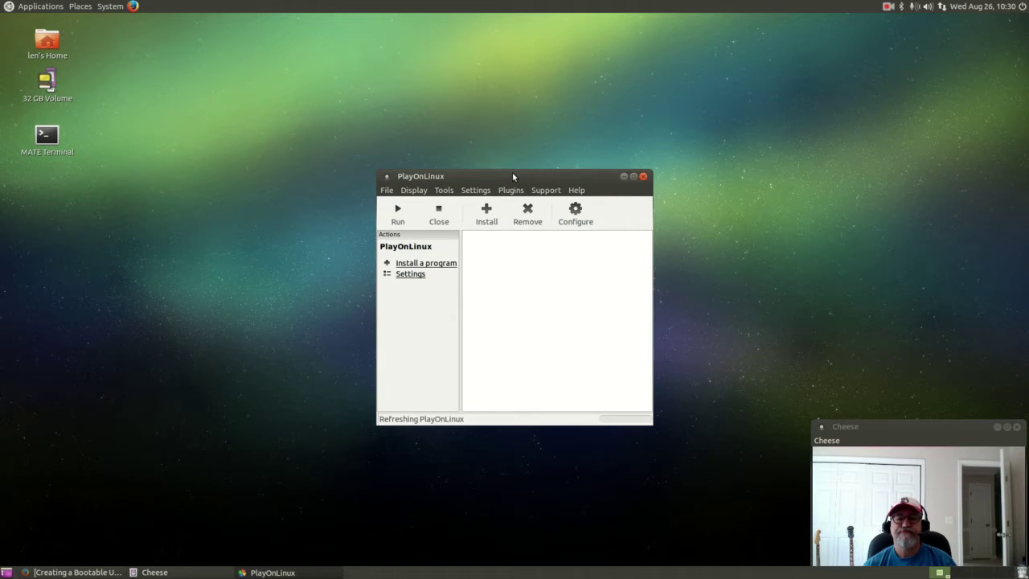
pyautogui.moveTo(512, 173); pyautogui.dragTo(509, 193)
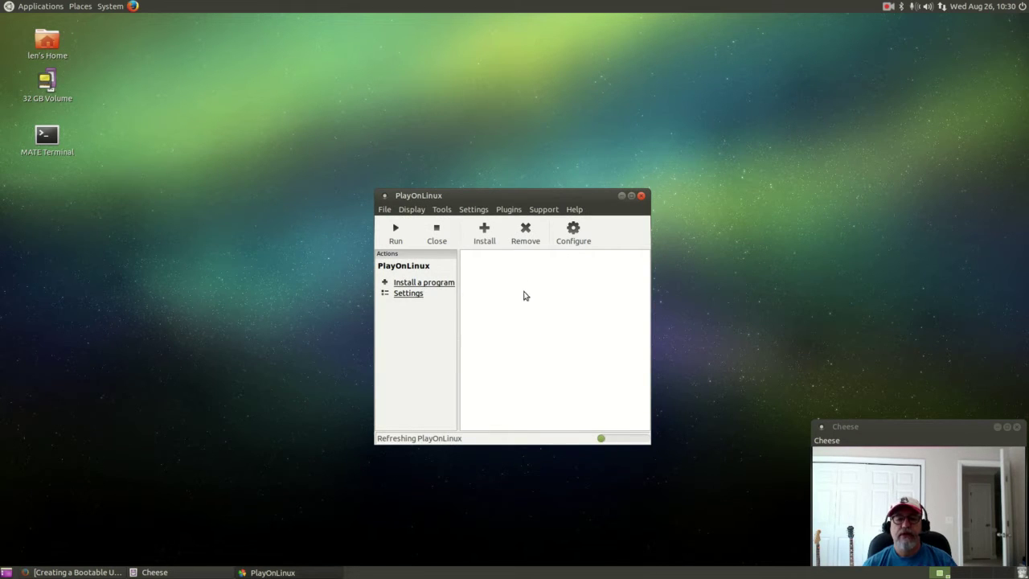
pyautogui.click(484, 231)
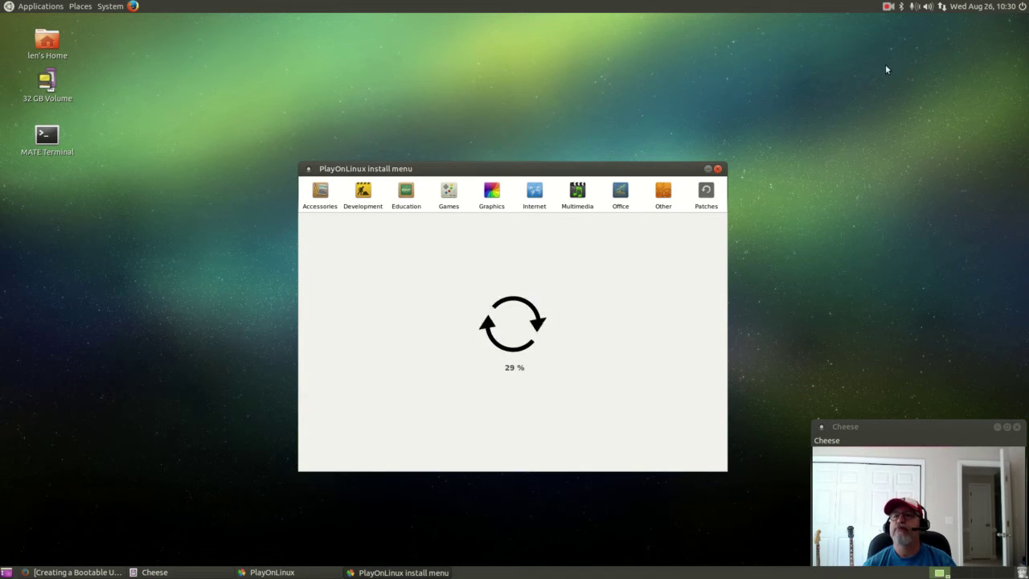
# Search the install catalogue for 'hearths' so only Hearthstone is listed.
pyautogui.click(888, 7)
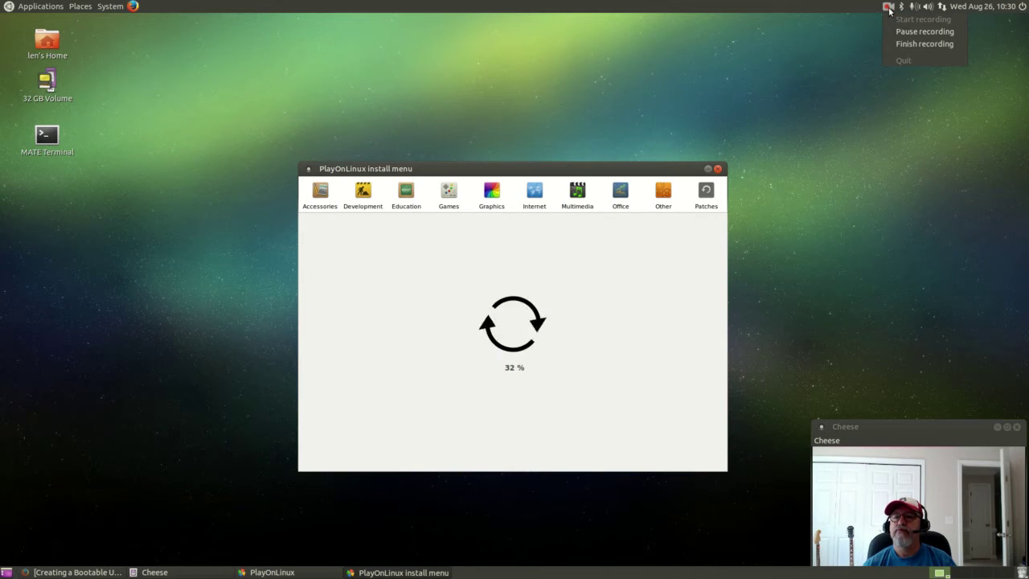
pyautogui.click(888, 32)
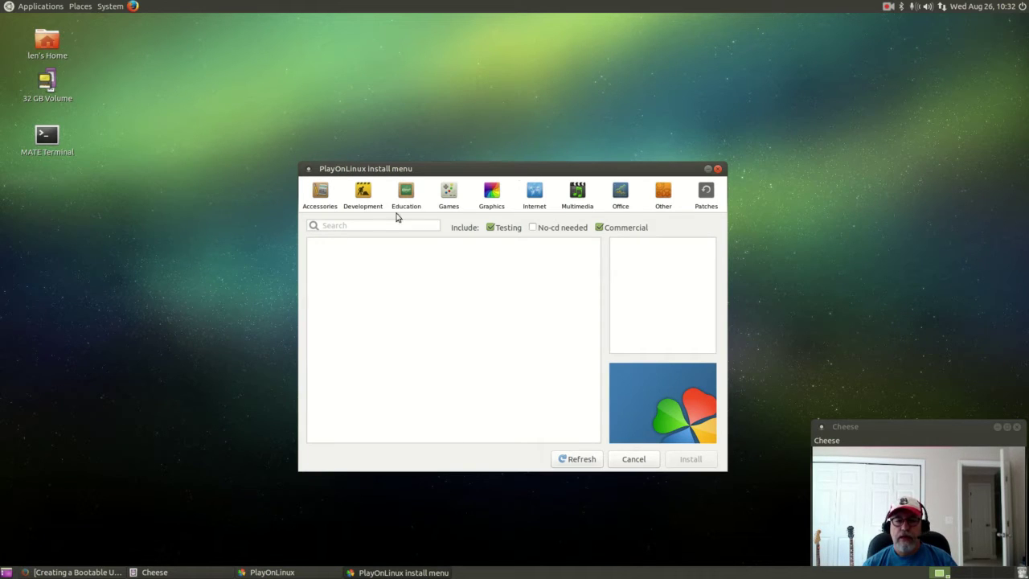
pyautogui.click(362, 225)
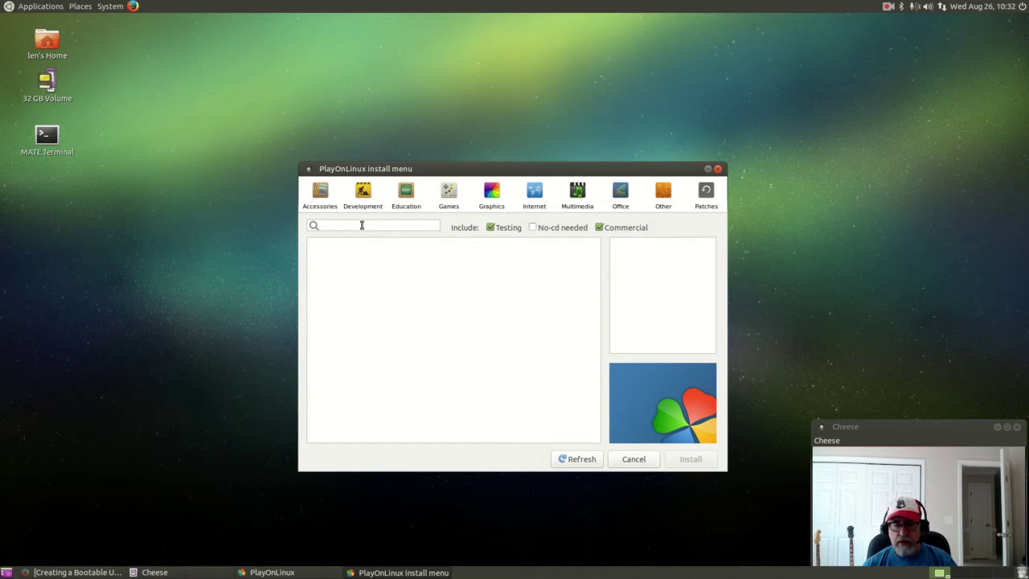
pyautogui.write('h')
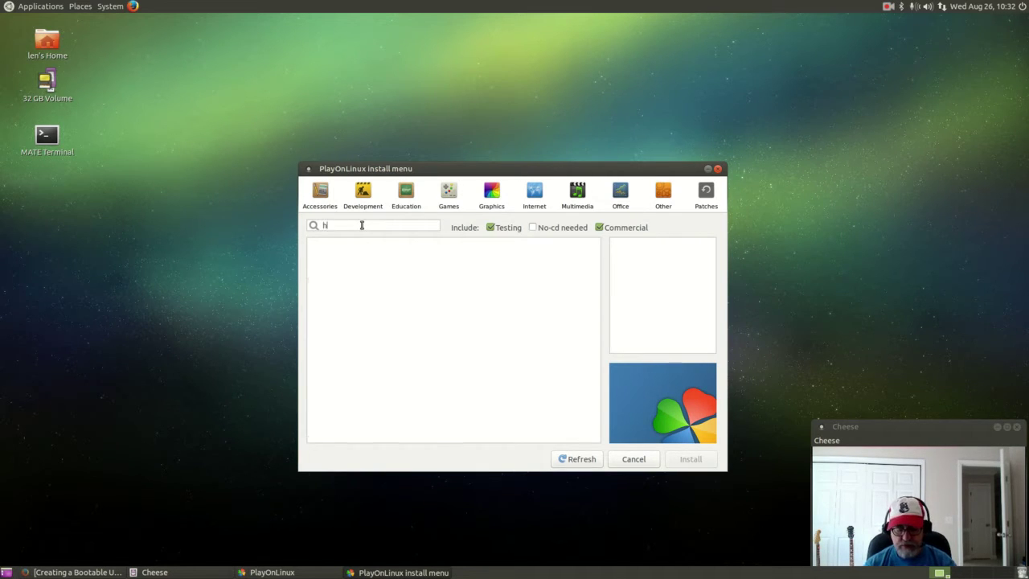
pyautogui.write('earthstone')
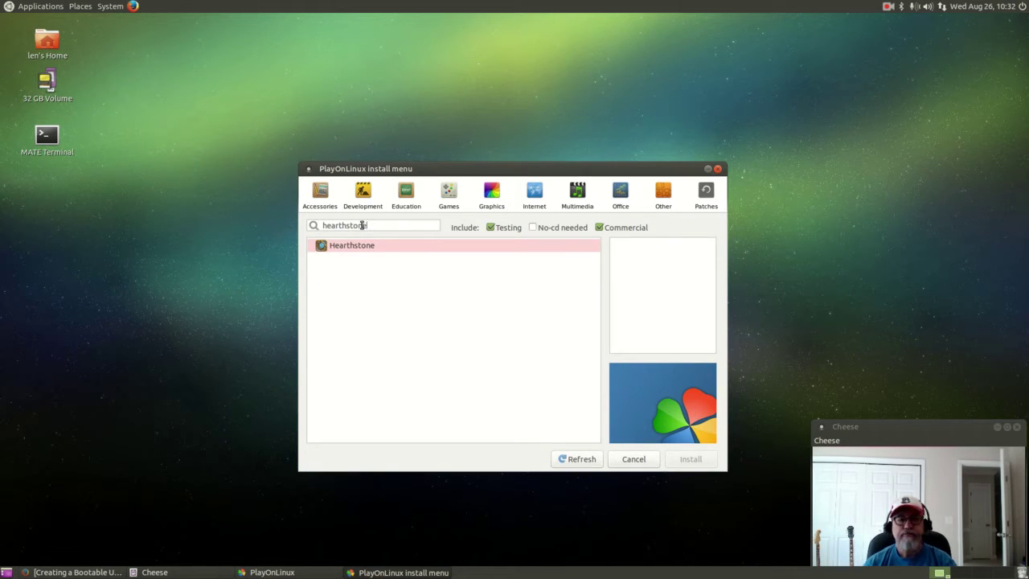
# Select Hearthstone, start its installation, and acknowledge both 'Please read this' notices.
pyautogui.click(356, 246)
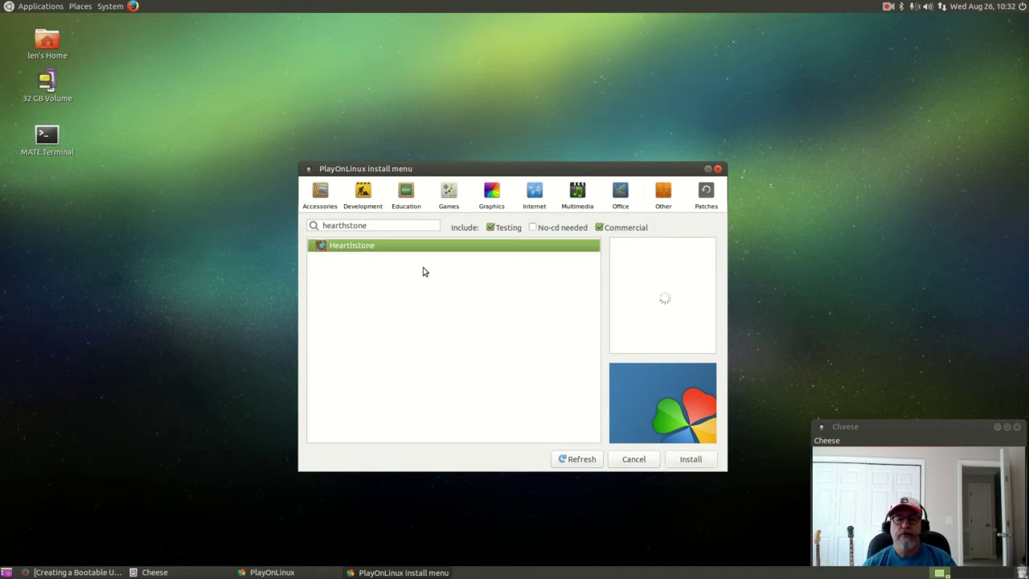
pyautogui.click(682, 460)
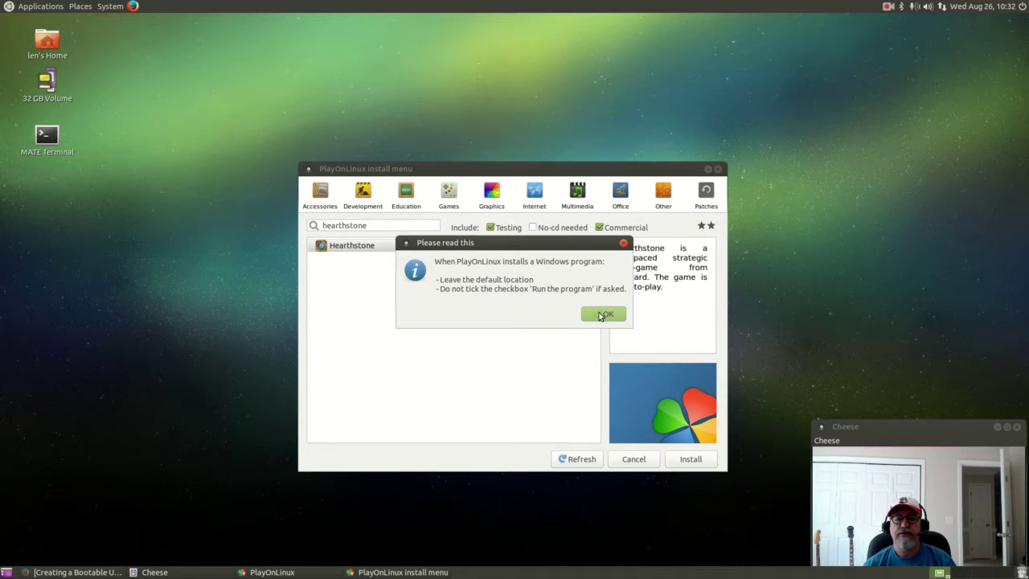
pyautogui.click(603, 314)
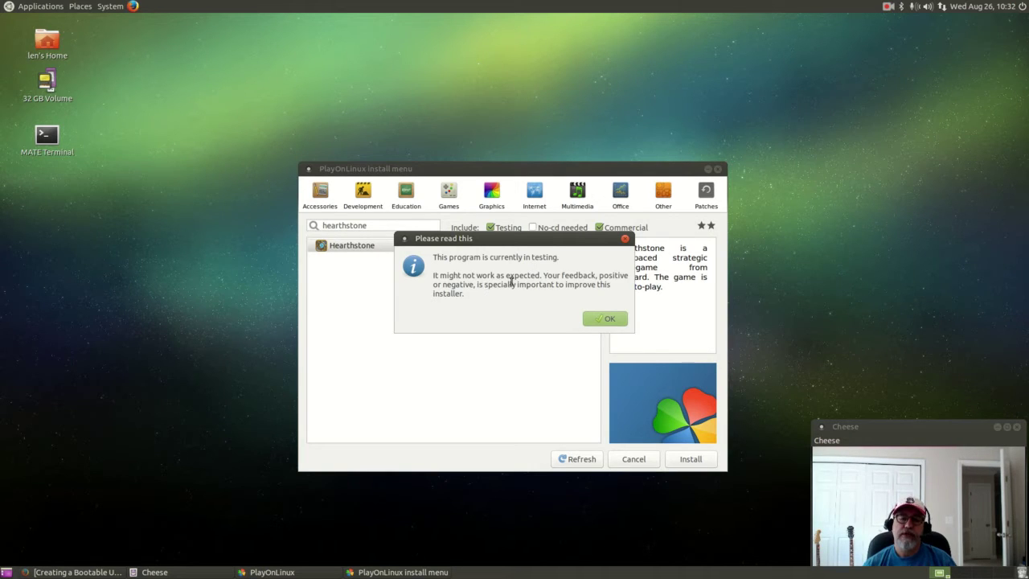
pyautogui.click(604, 319)
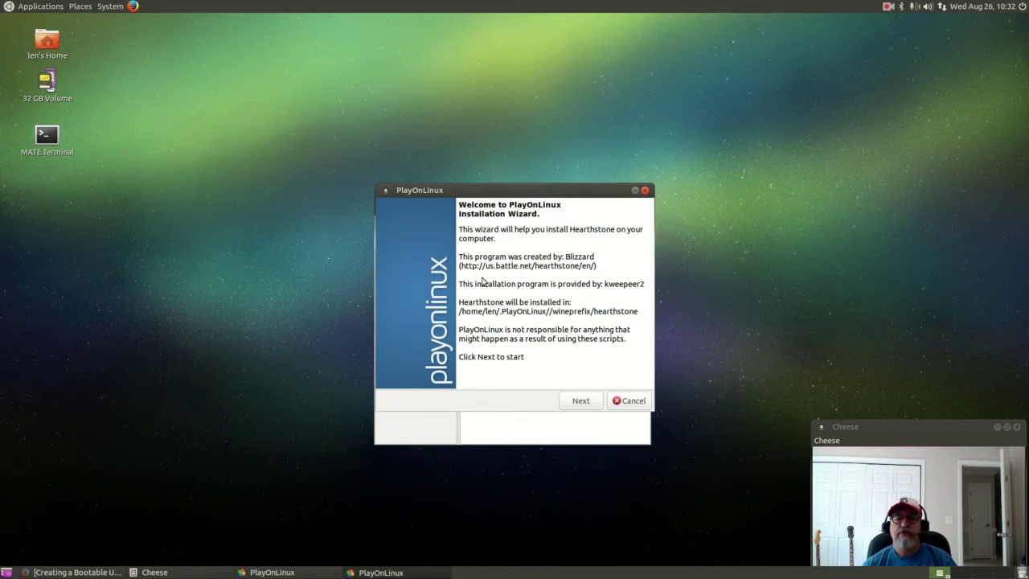
# Move past the Hearthstone wizard's welcome page and dismiss the Wine applications menu.
pyautogui.click(579, 407)
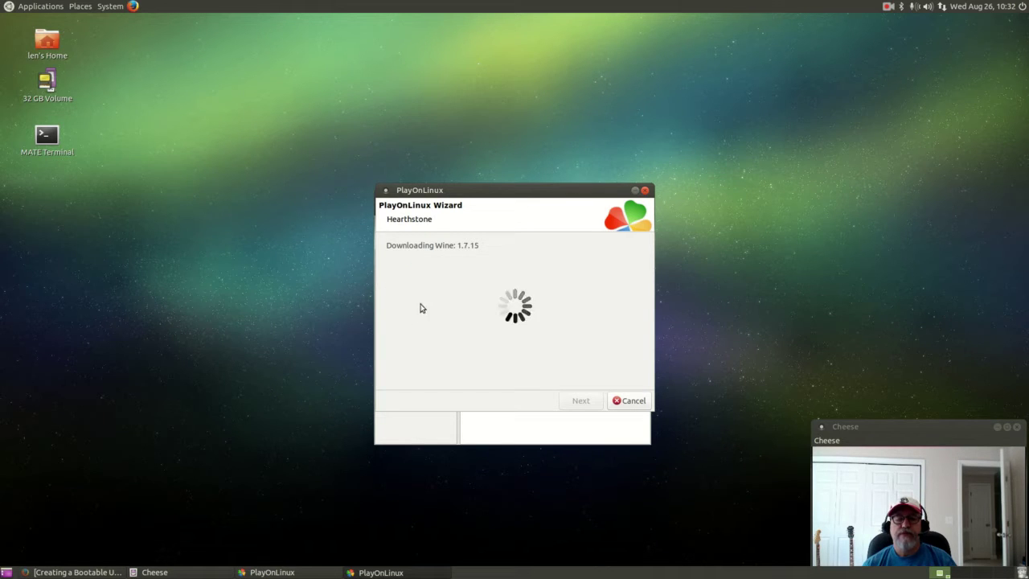
pyautogui.moveTo(549, 198); pyautogui.dragTo(853, 95)
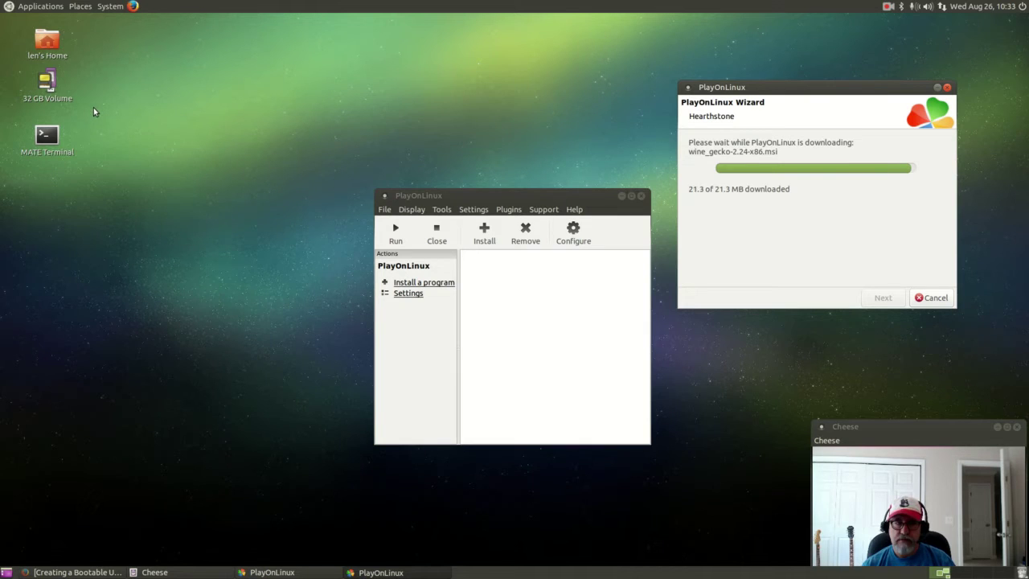
pyautogui.click(40, 7)
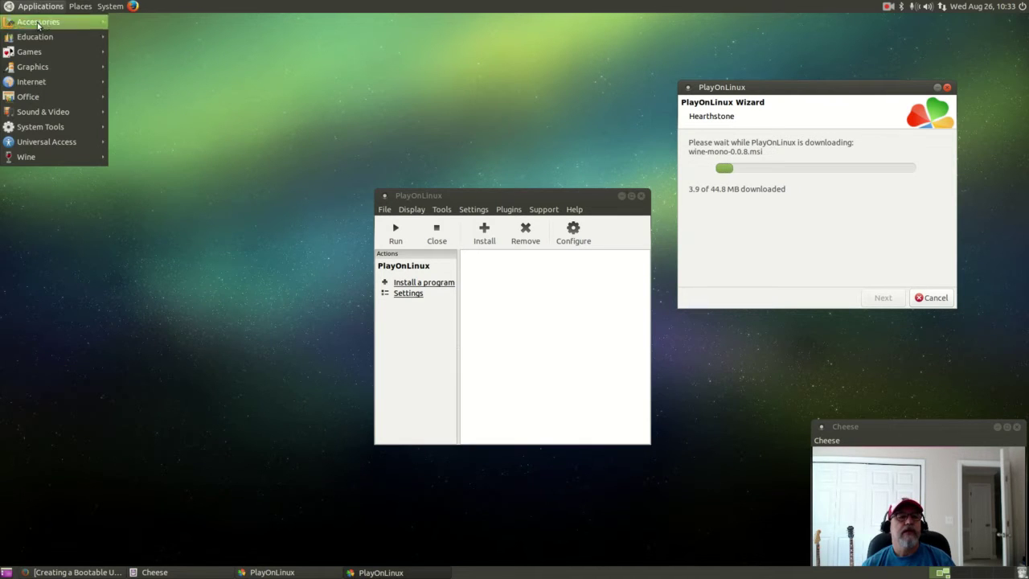
pyautogui.moveTo(43, 156)
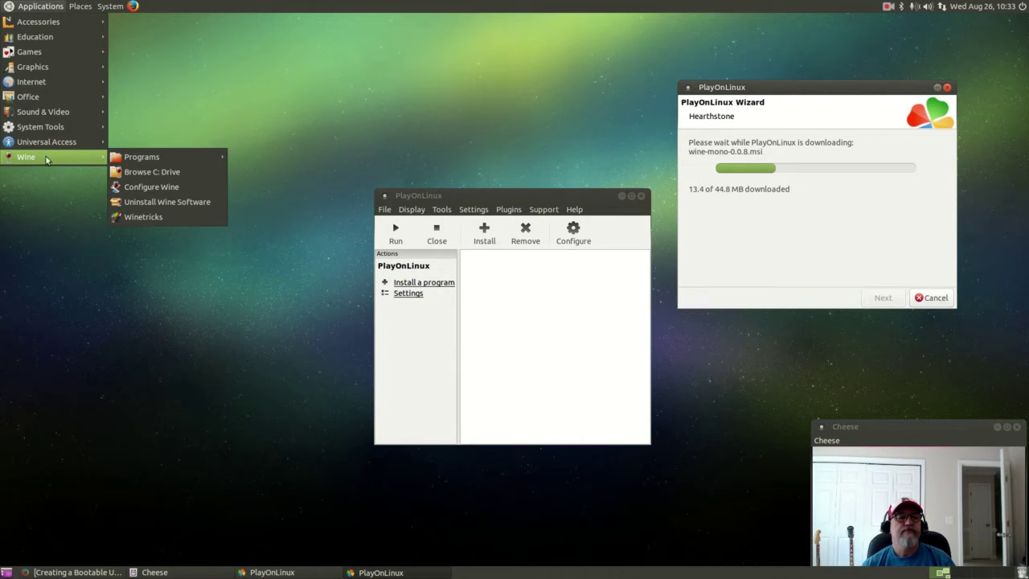
pyautogui.press('Right')
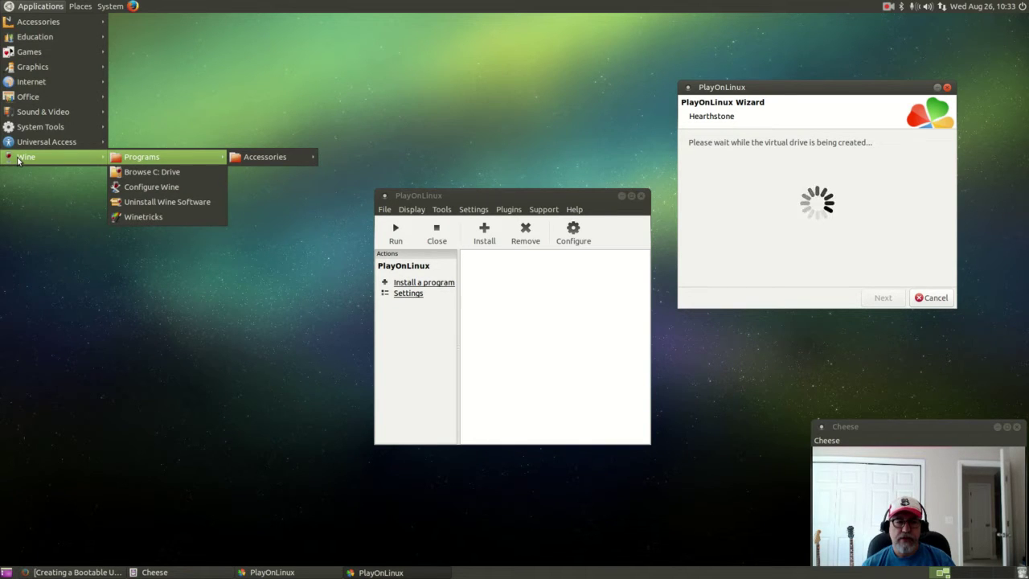
pyautogui.click(47, 223)
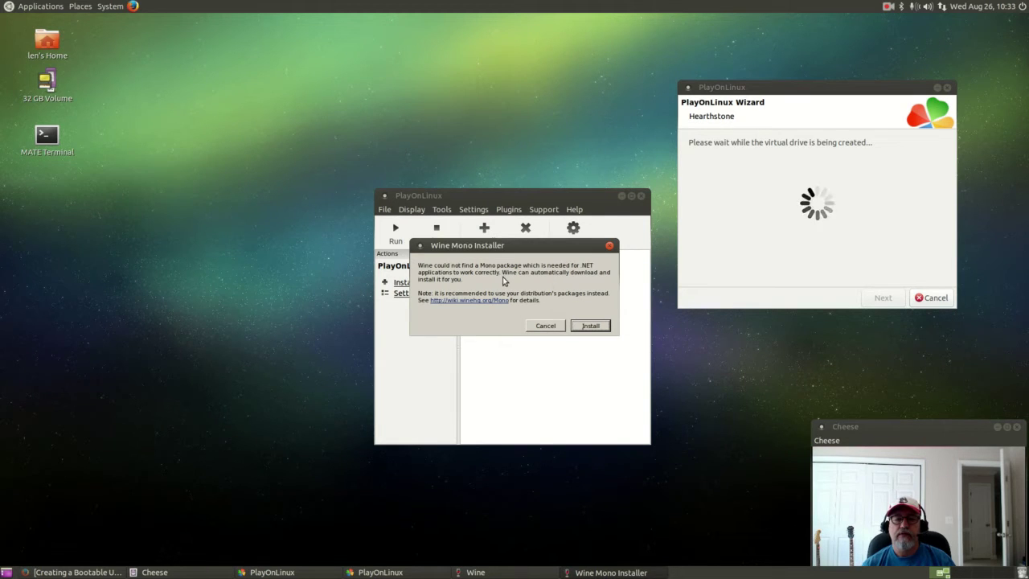
# Install the missing Wine Mono package so the Flash Player installer starts.
pyautogui.click(590, 325)
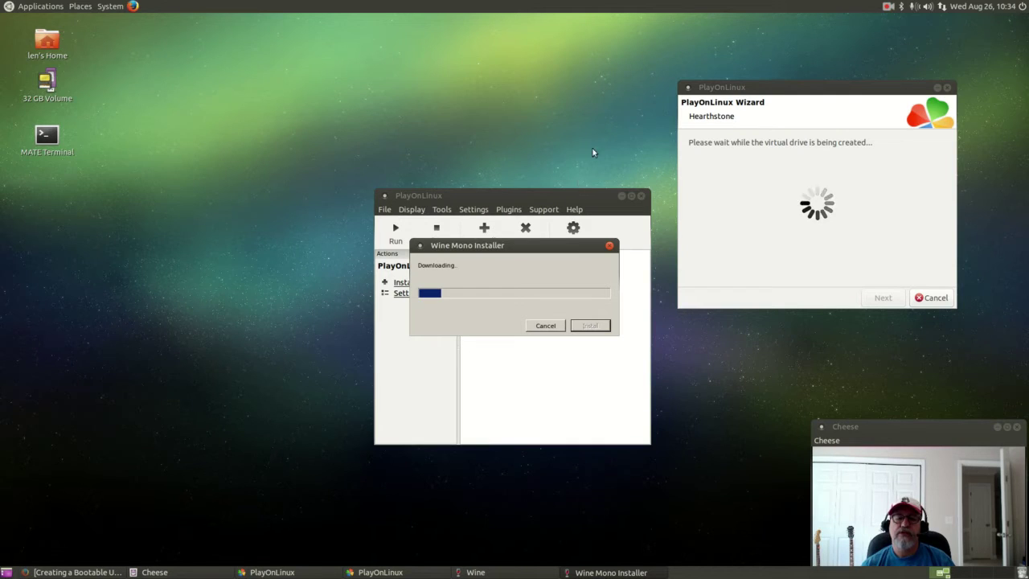
pyautogui.click(888, 6)
pyautogui.click(897, 31)
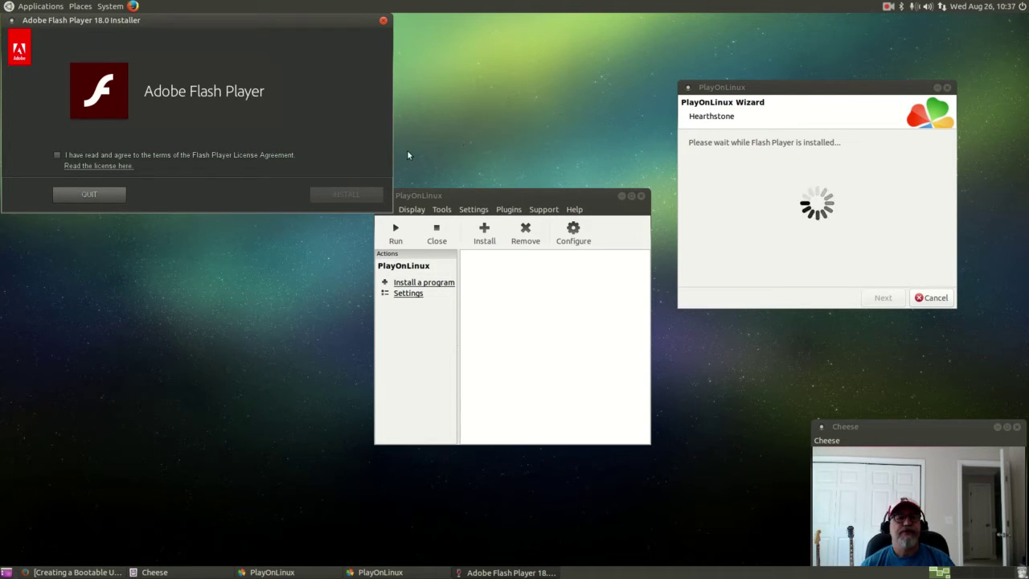
# Accept the license, install Flash Player 18.0, then choose English (US) as install language.
pyautogui.click(58, 155)
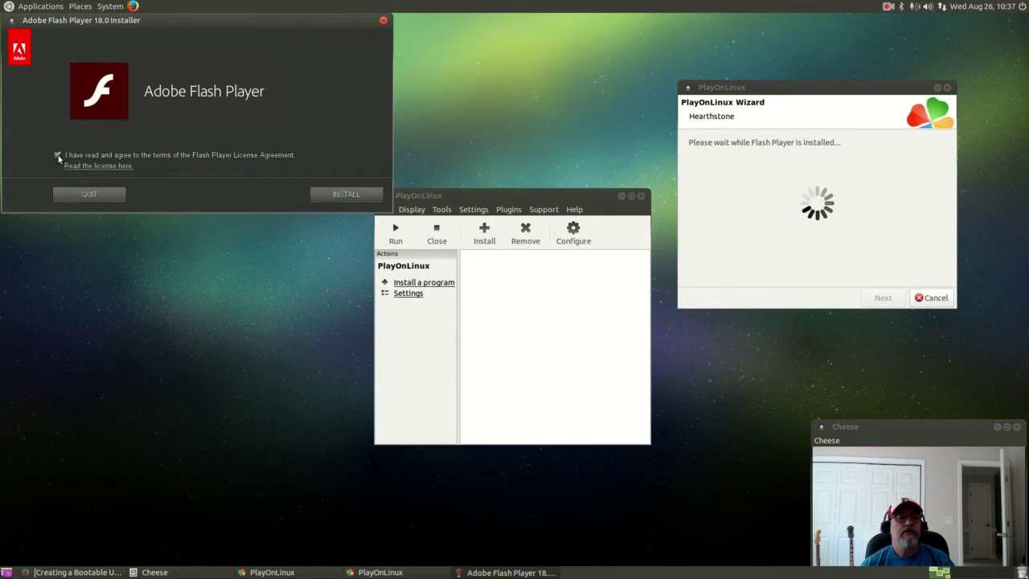
pyautogui.click(344, 194)
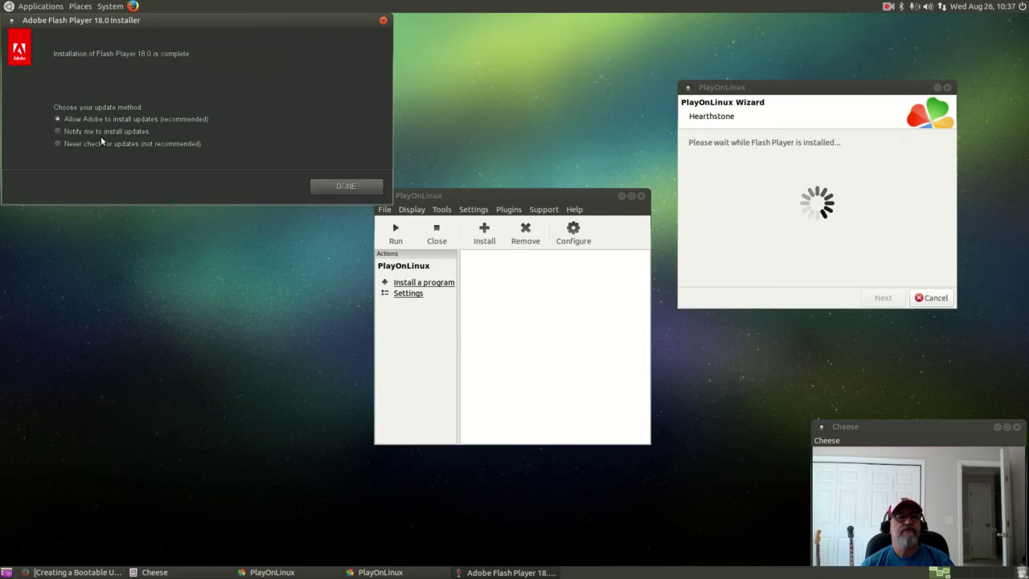
pyautogui.click(329, 186)
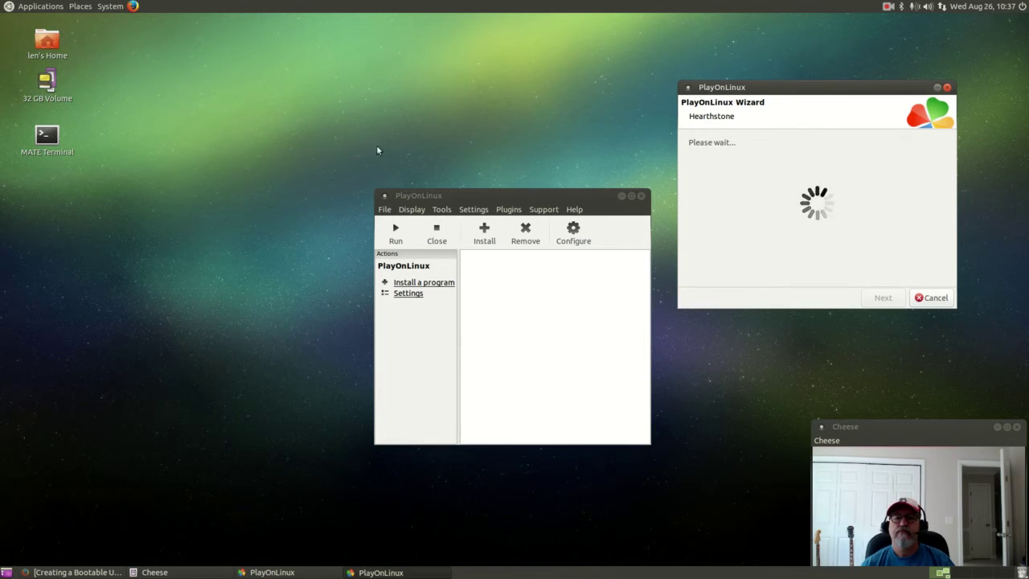
pyautogui.click(694, 156)
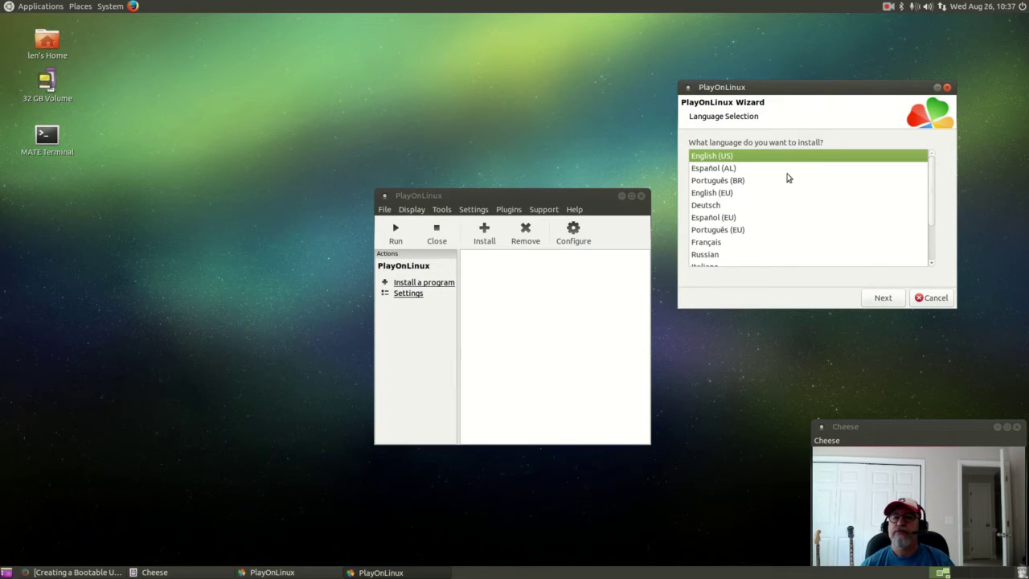
# Accept the language step and install Battle.net to the suggested C:\Program Files\Battle.net location.
pyautogui.click(880, 298)
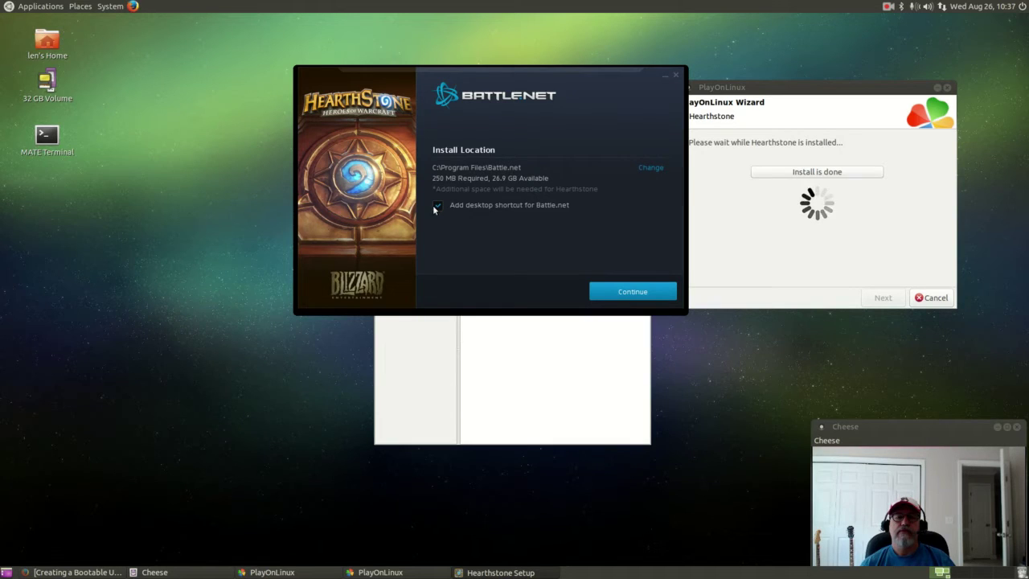
pyautogui.click(619, 291)
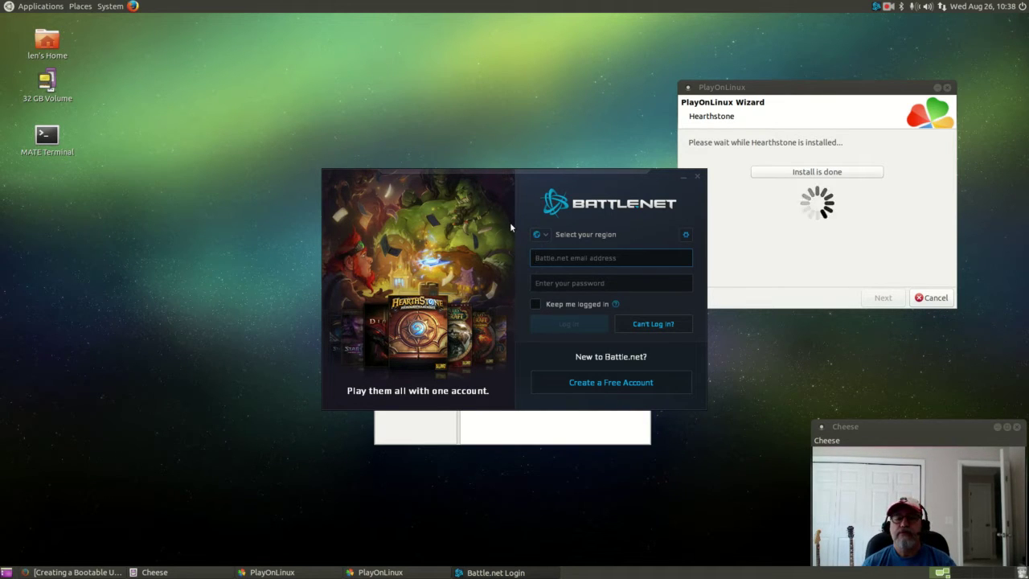
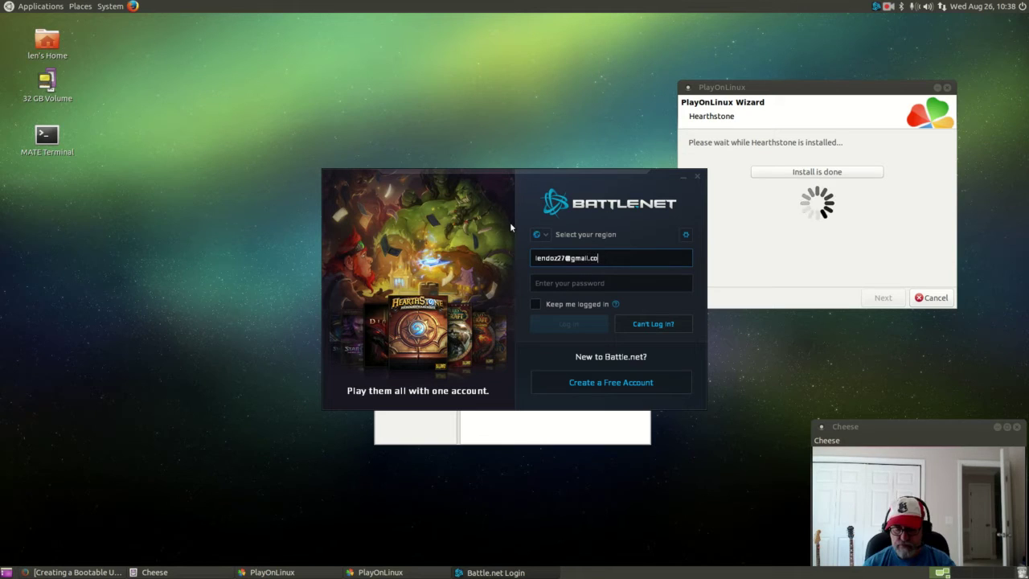
# Log in to Battle.net with the account e-mail and password, selecting the Americas region.
pyautogui.click(544, 283)
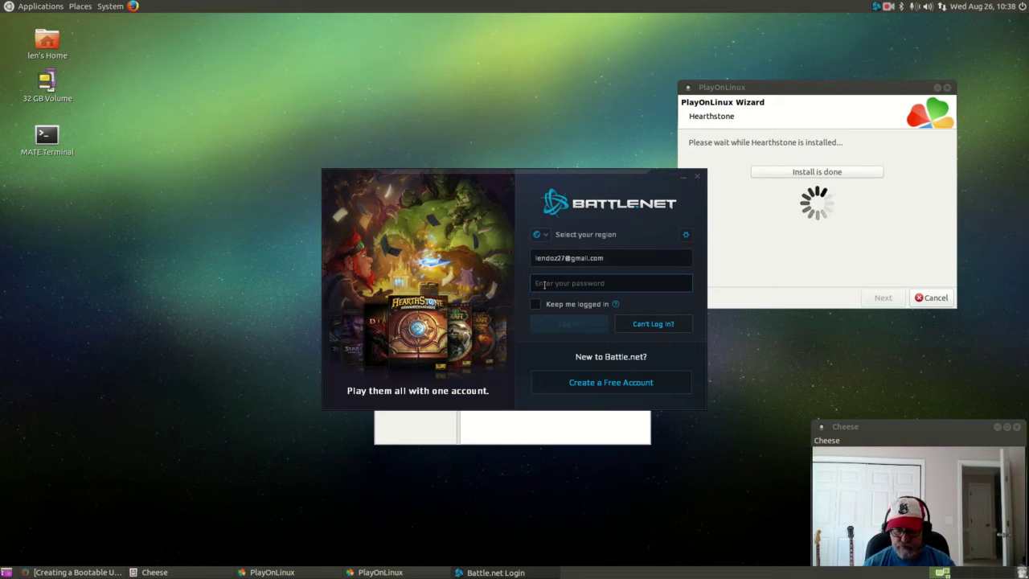
pyautogui.write('••••••••')
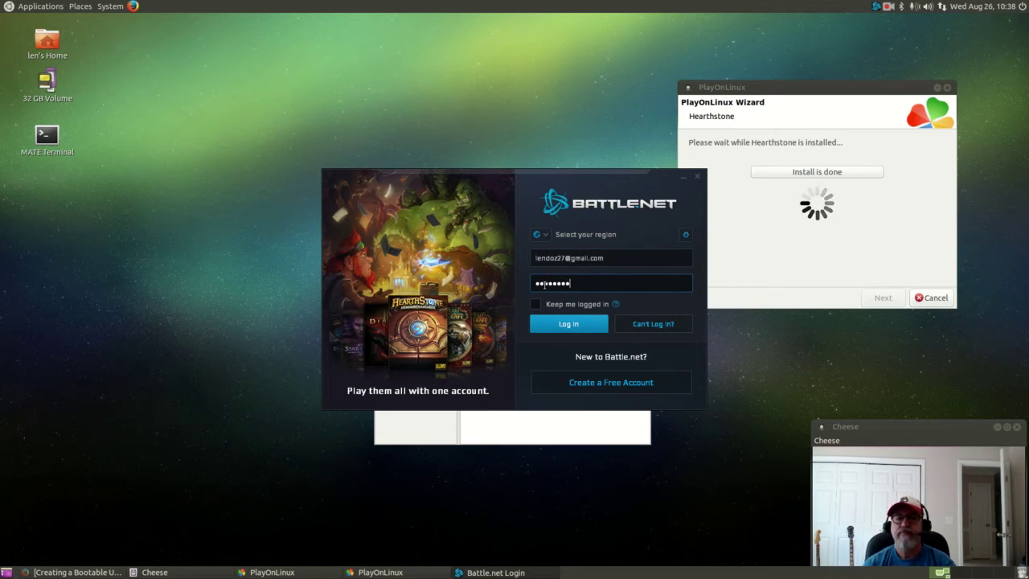
pyautogui.click(547, 238)
pyautogui.click(546, 252)
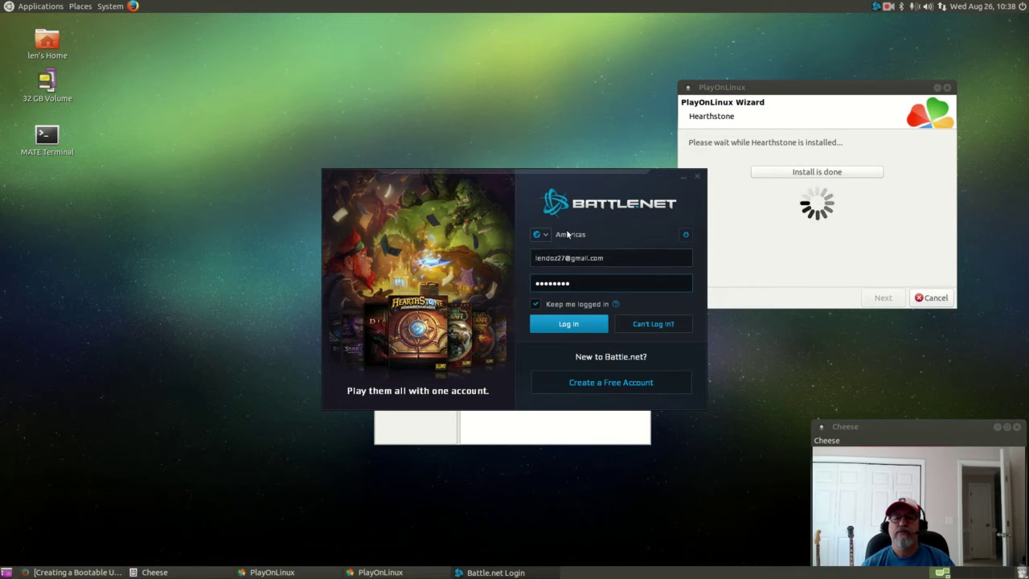
pyautogui.click(568, 326)
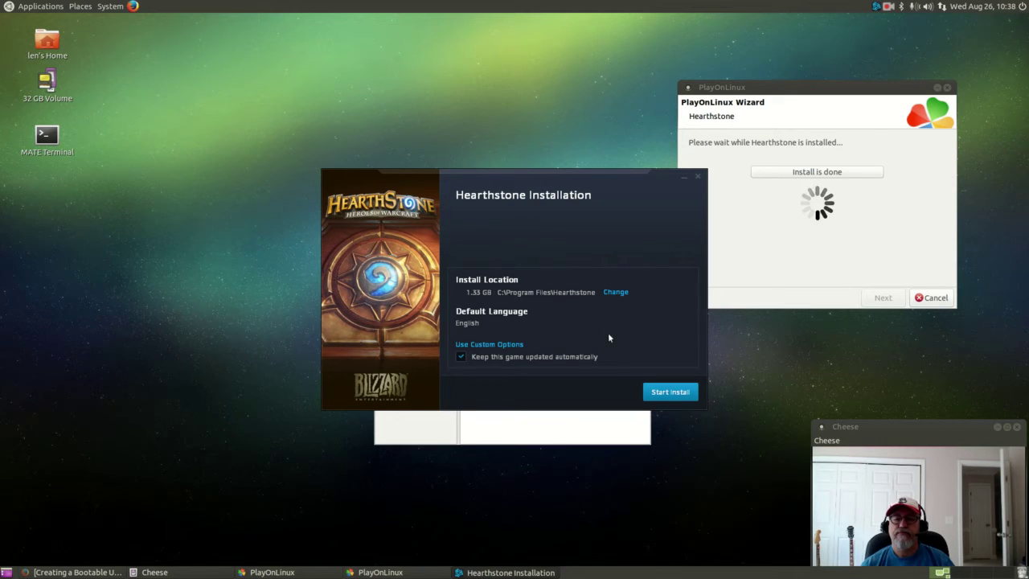
# Start the Hearthstone install and close the Scan For Games dialog.
pyautogui.click(664, 394)
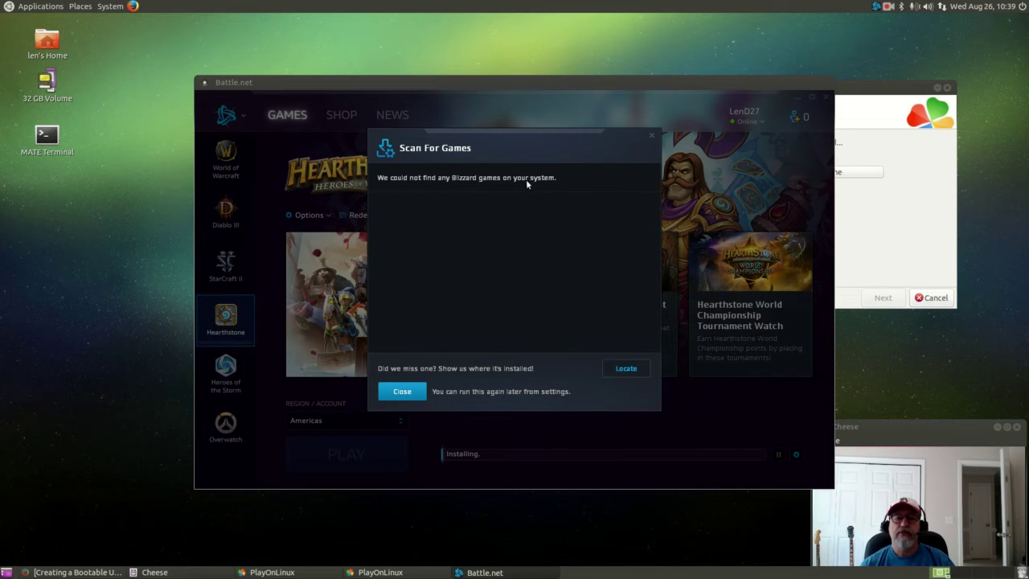
pyautogui.click(401, 391)
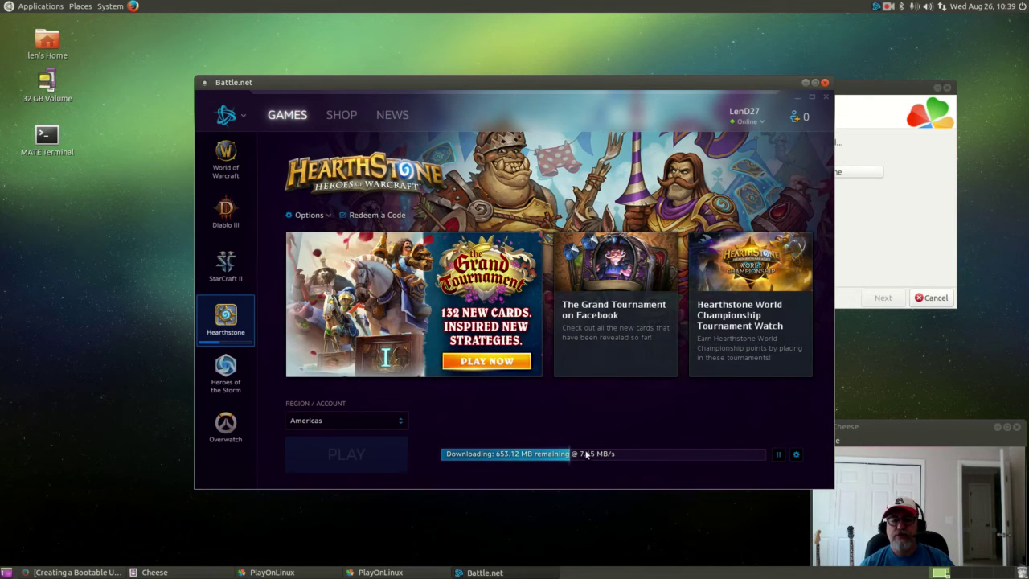
# Wait for the Hearthstone download to complete, then raise the PlayOnLinux wizard window.
pyautogui.click(887, 8)
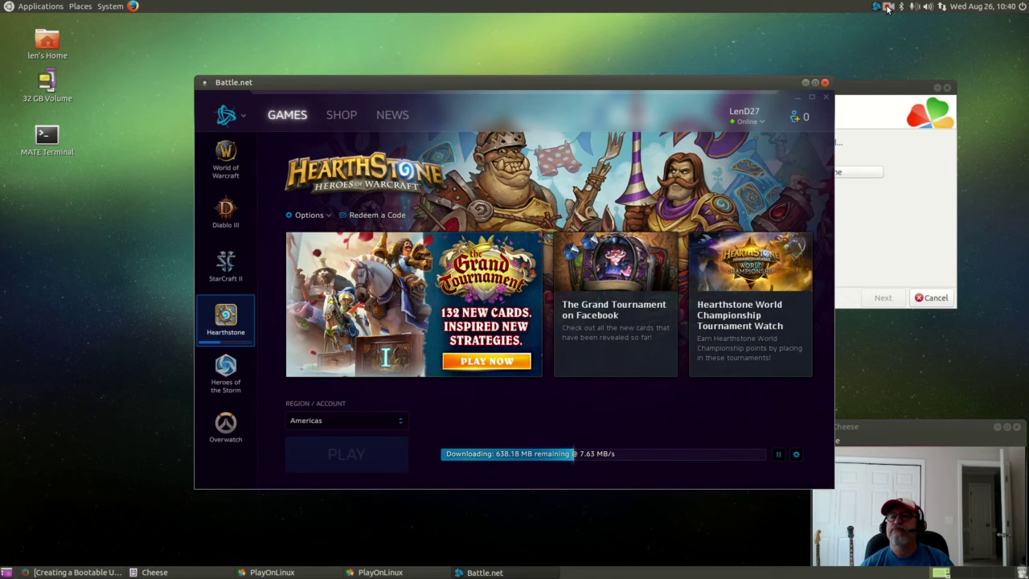
pyautogui.click(916, 32)
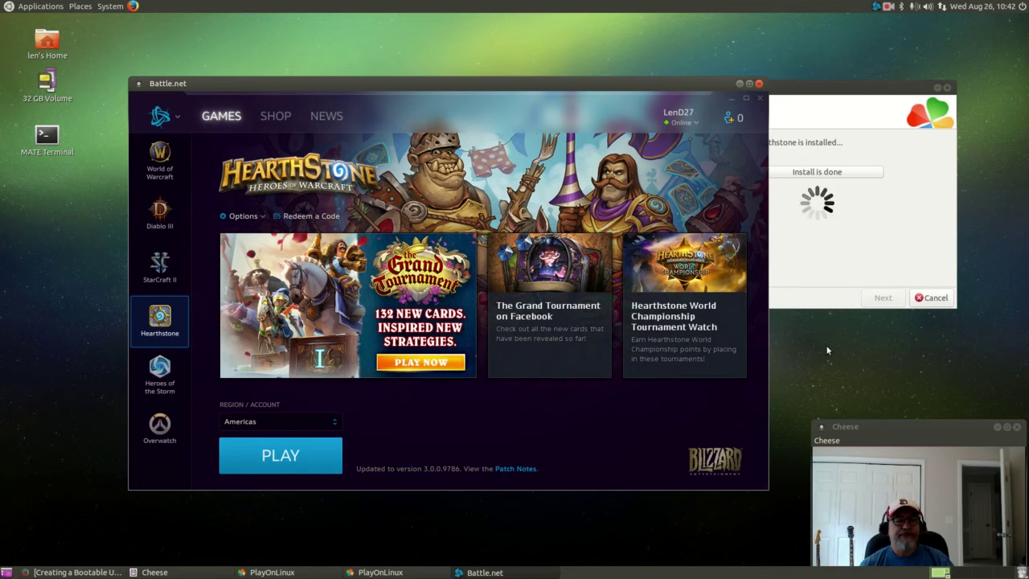
pyautogui.click(823, 96)
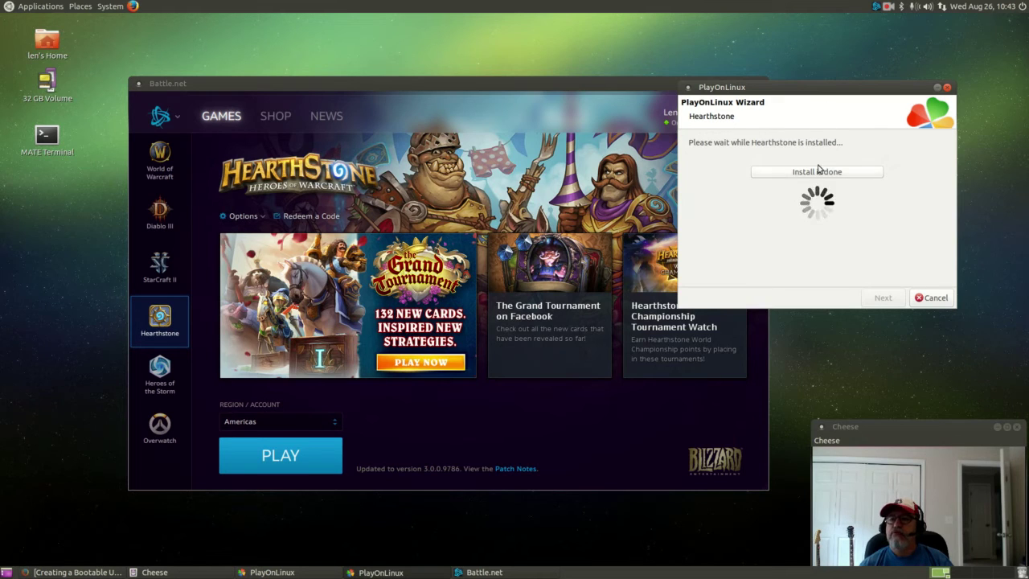
# Choose 'Install is done', answer Yes in the Be careful! dialog, and close the wizard.
pyautogui.click(816, 174)
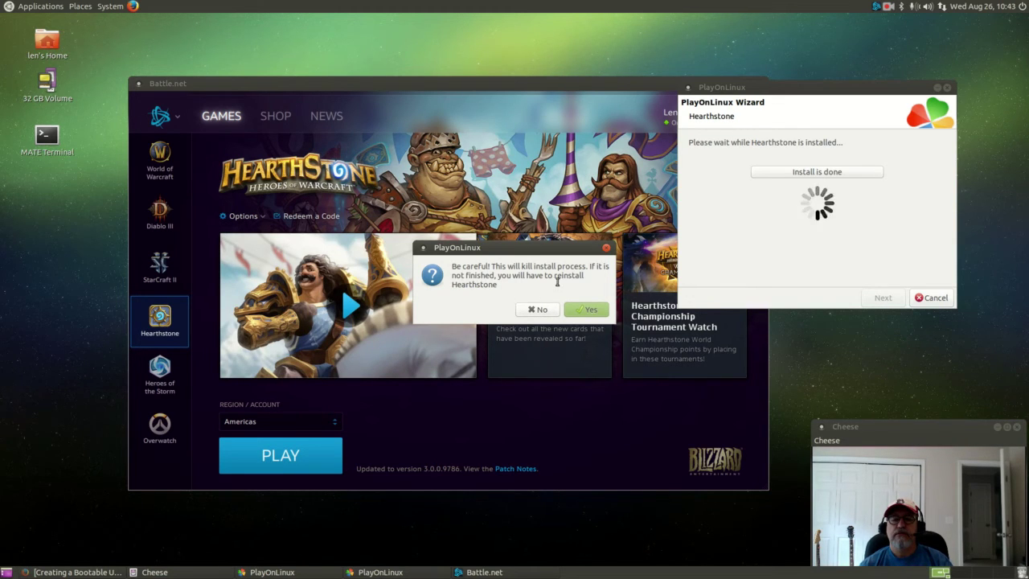
pyautogui.click(573, 308)
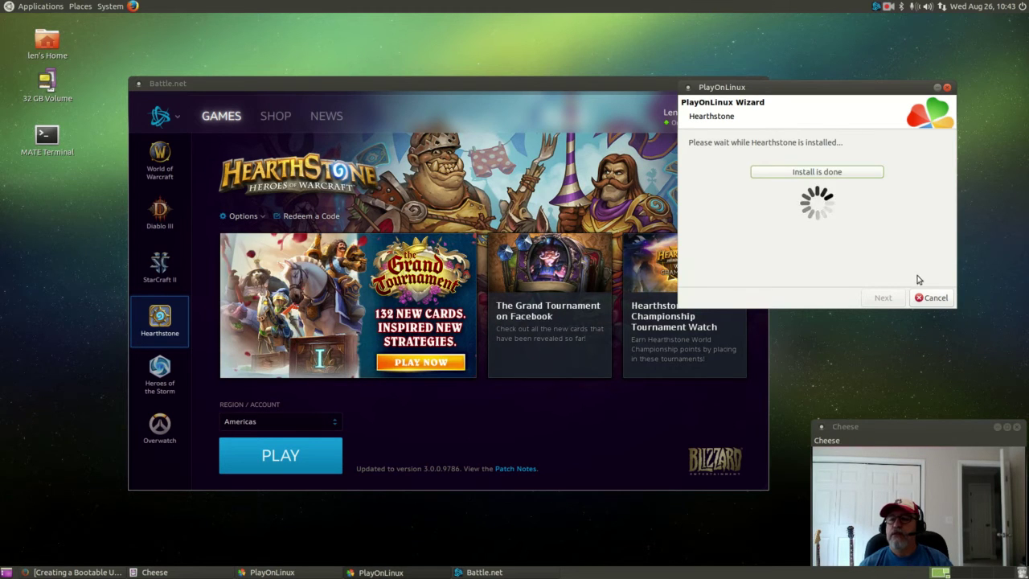
pyautogui.click(931, 297)
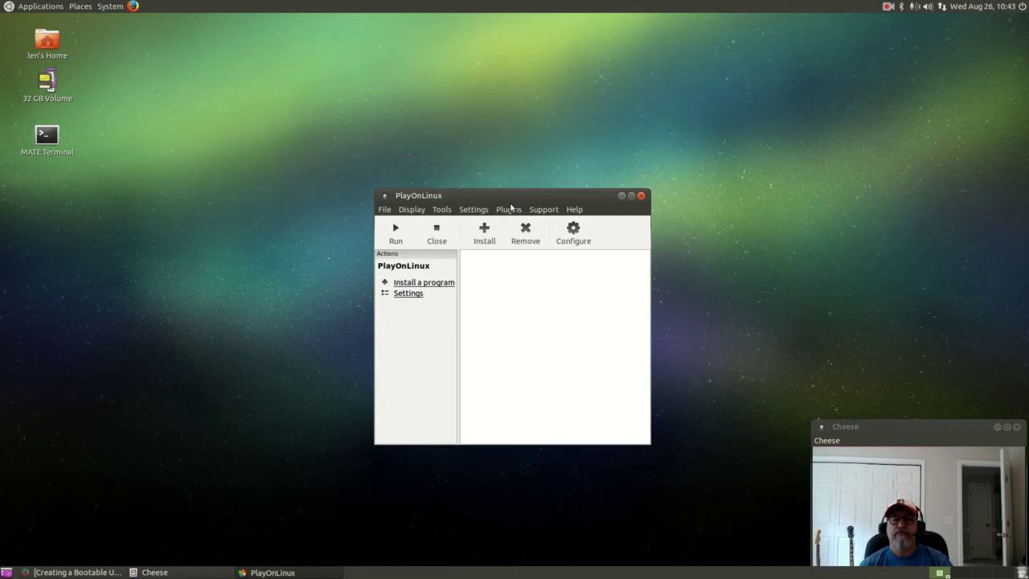
pyautogui.moveTo(510, 207); pyautogui.dragTo(781, 117)
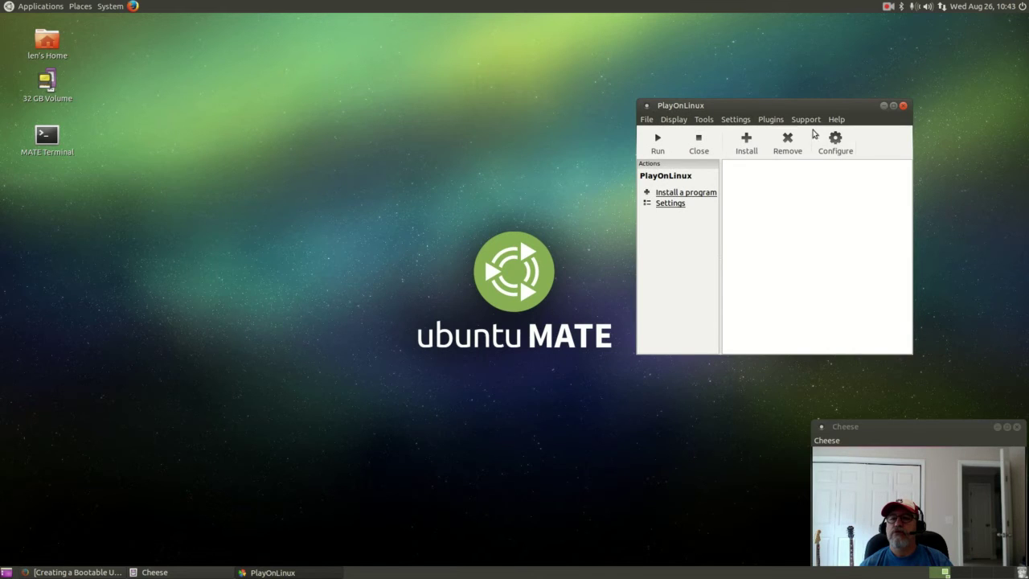
# In Configure, select the hearthstone drive and choose 'Make a new shortcut from this virtual drive'.
pyautogui.click(836, 138)
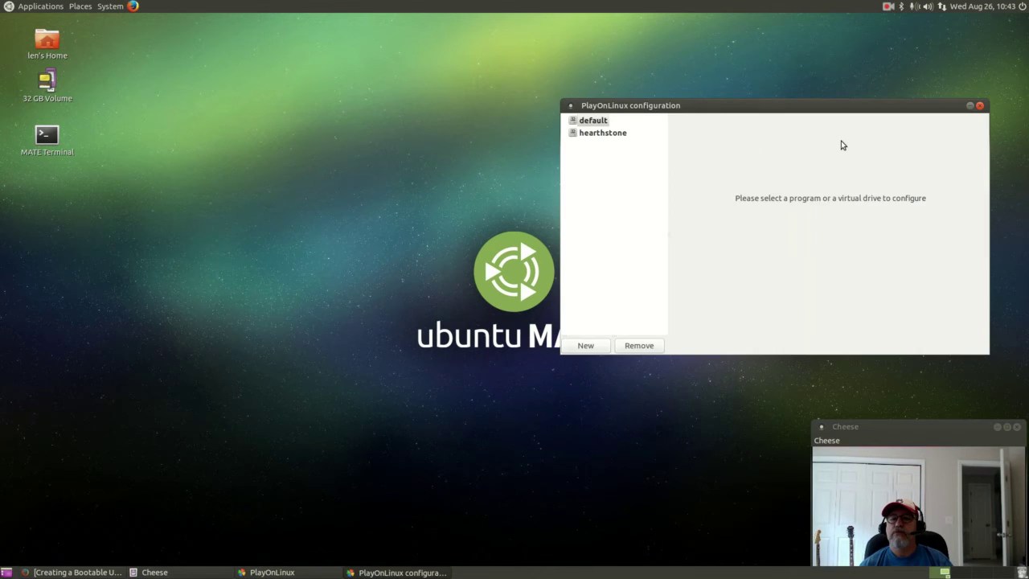
pyautogui.click(590, 135)
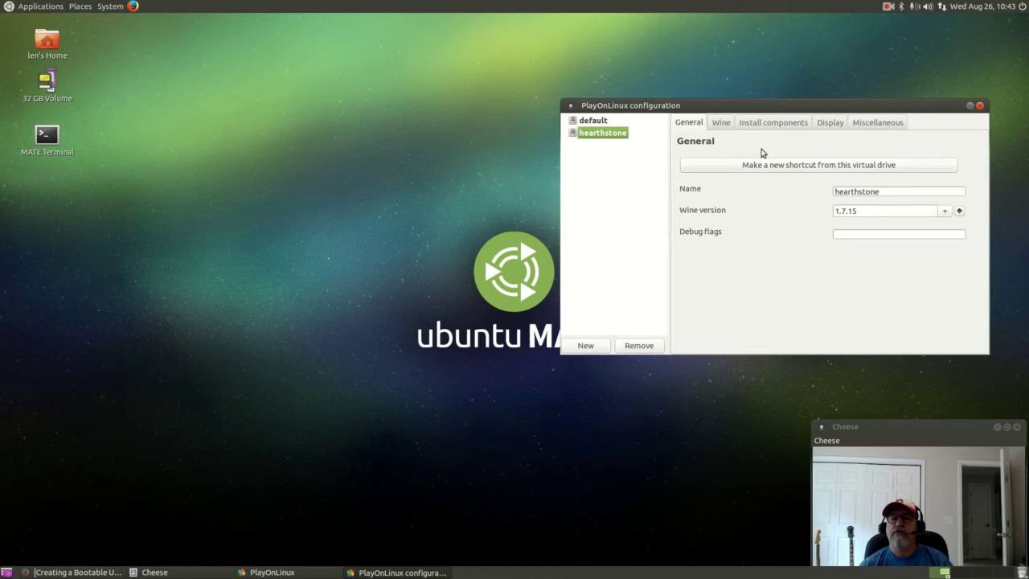
pyautogui.click(811, 172)
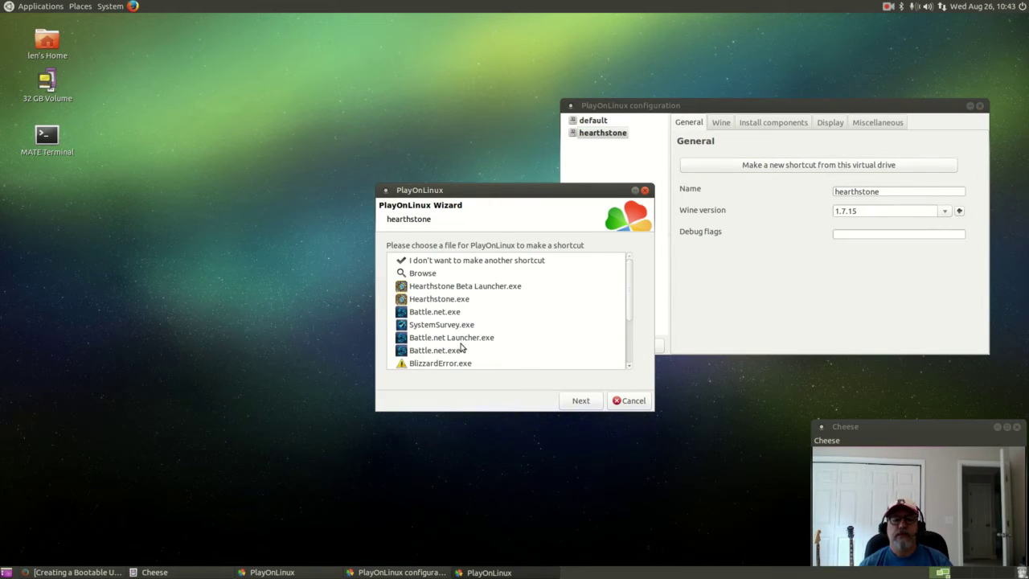
# Create a shortcut to Hearthstone.exe named Hearthstone, declining to make another shortcut.
pyautogui.scroll(-1, 457, 329)
pyautogui.click(445, 267)
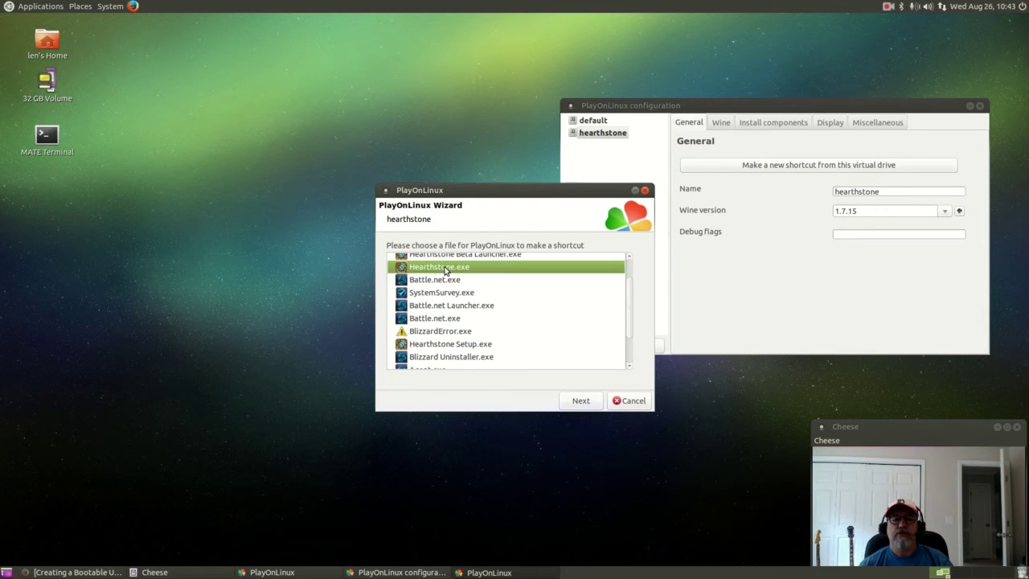
pyautogui.scroll(1, 500, 273)
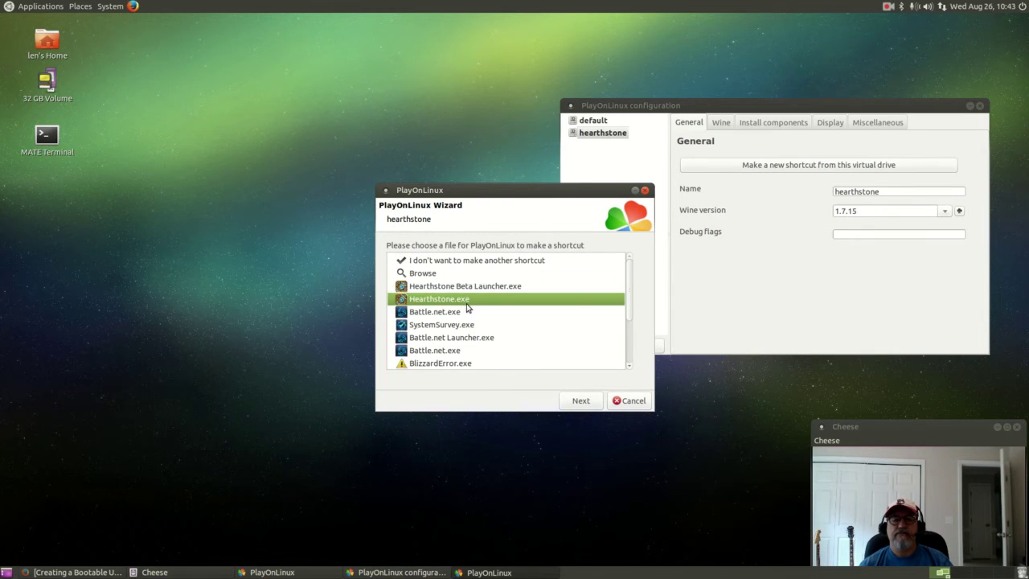
pyautogui.click(580, 400)
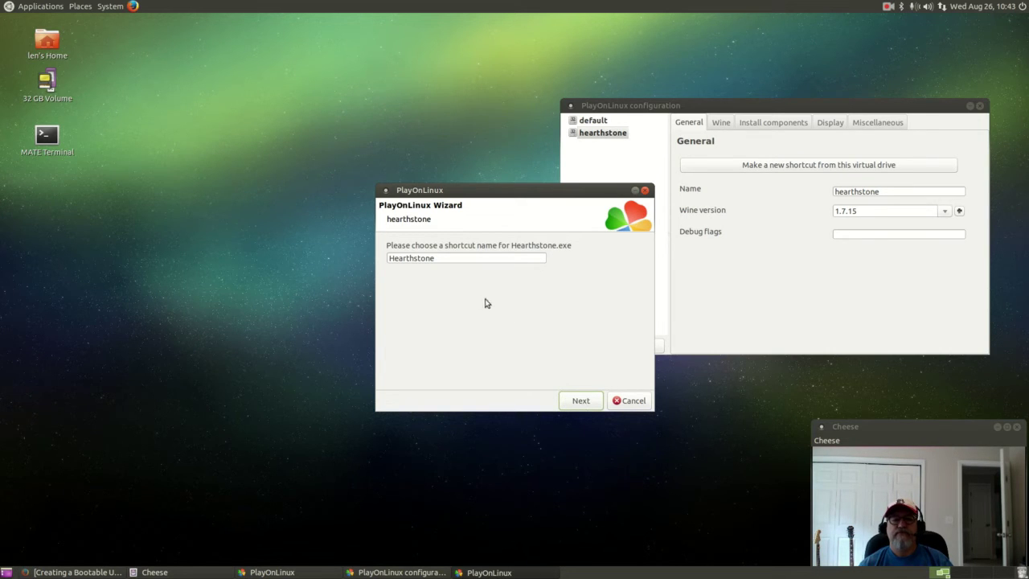
pyautogui.moveTo(517, 188); pyautogui.dragTo(449, 148)
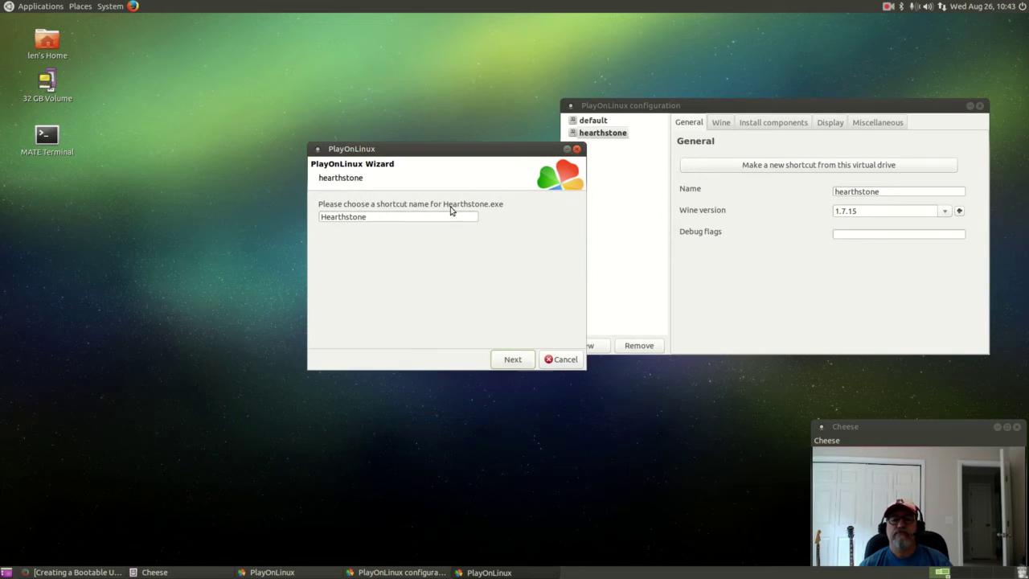
pyautogui.click(509, 360)
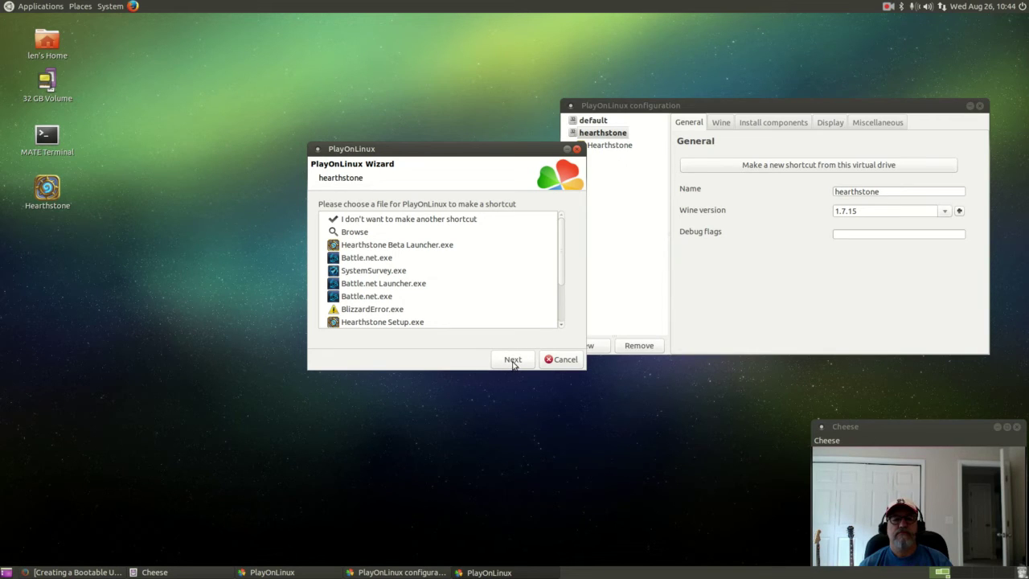
pyautogui.click(459, 218)
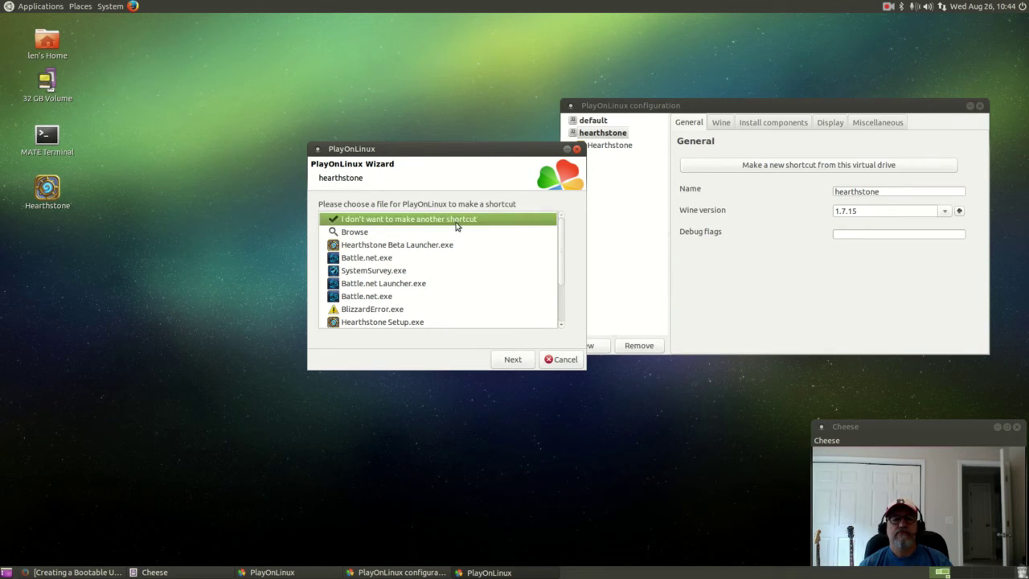
pyautogui.click(511, 359)
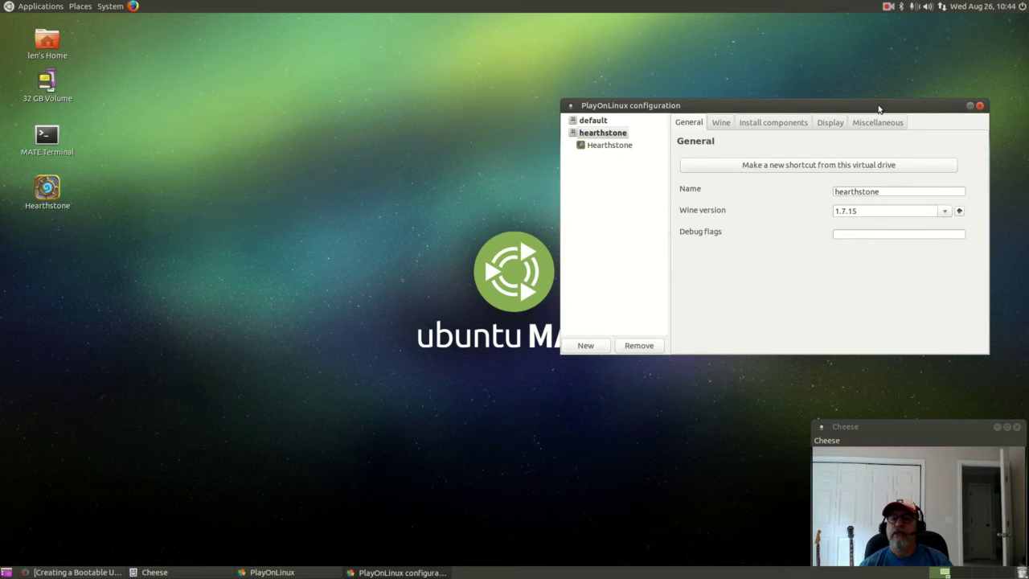
# Launch Hearthstone from its desktop icon, moving the configuration window aside while Battle.net loads.
pyautogui.click(48, 189)
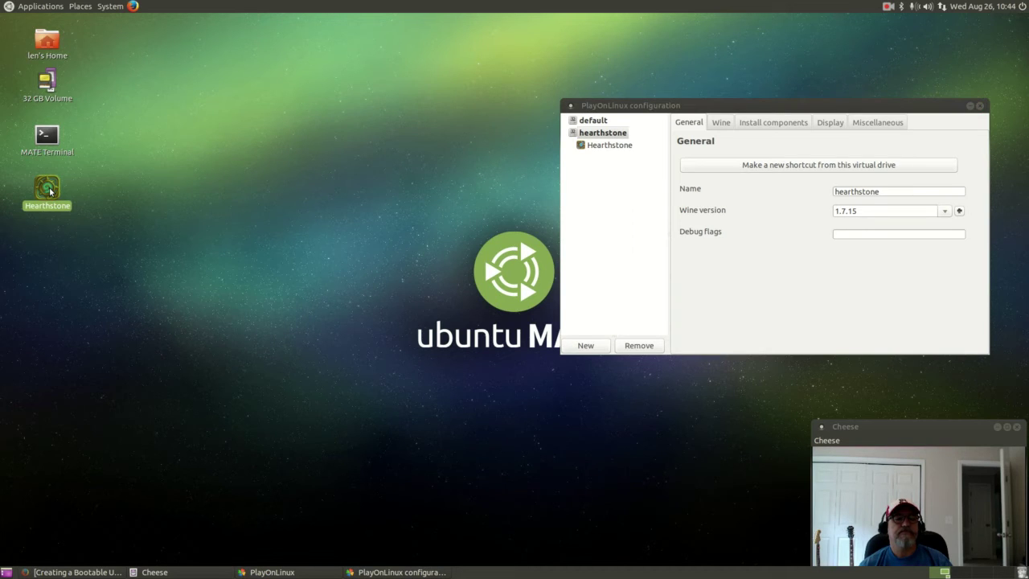
pyautogui.doubleClick(48, 190)
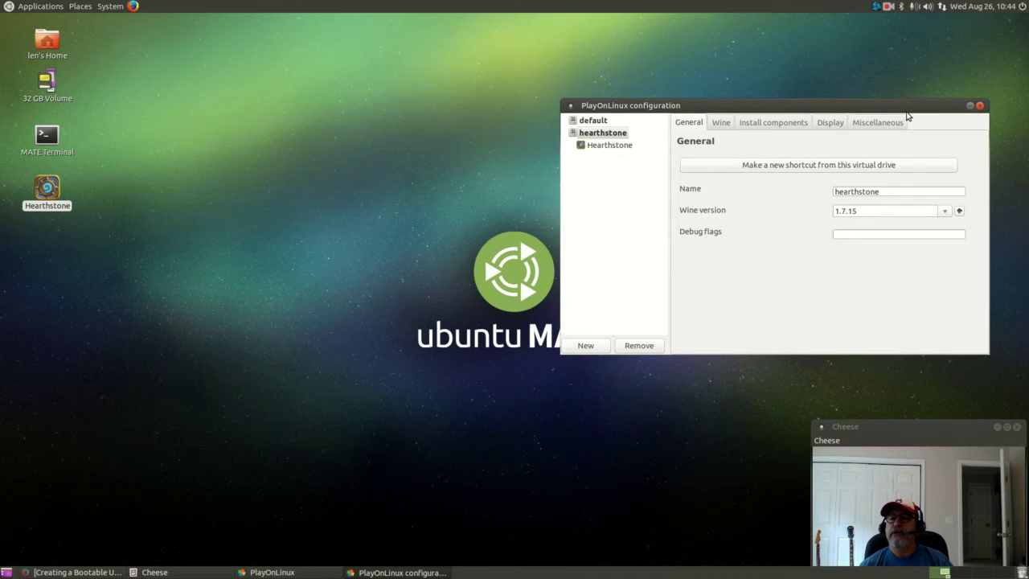
pyautogui.moveTo(908, 110); pyautogui.dragTo(922, 53)
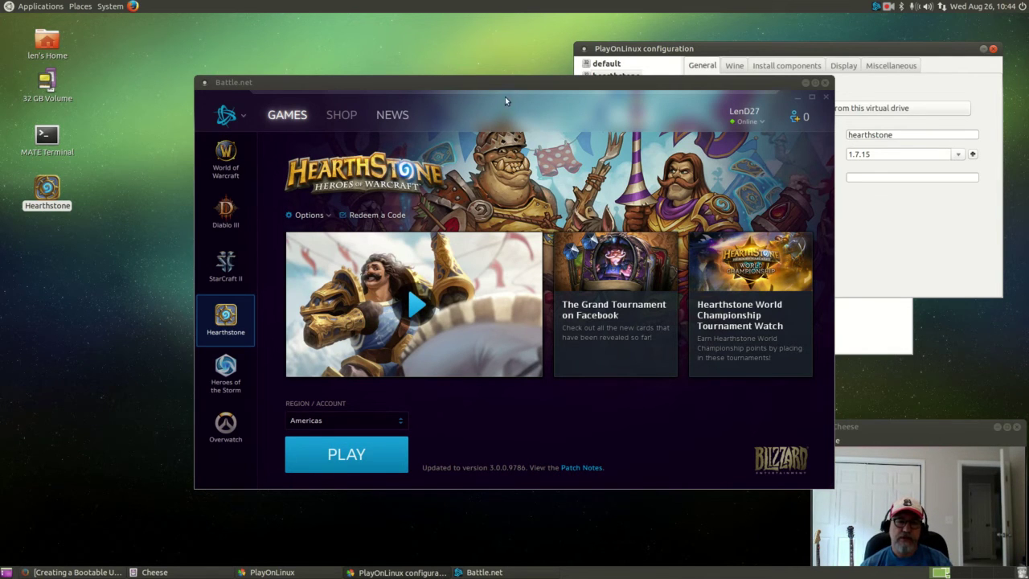
pyautogui.click(839, 53)
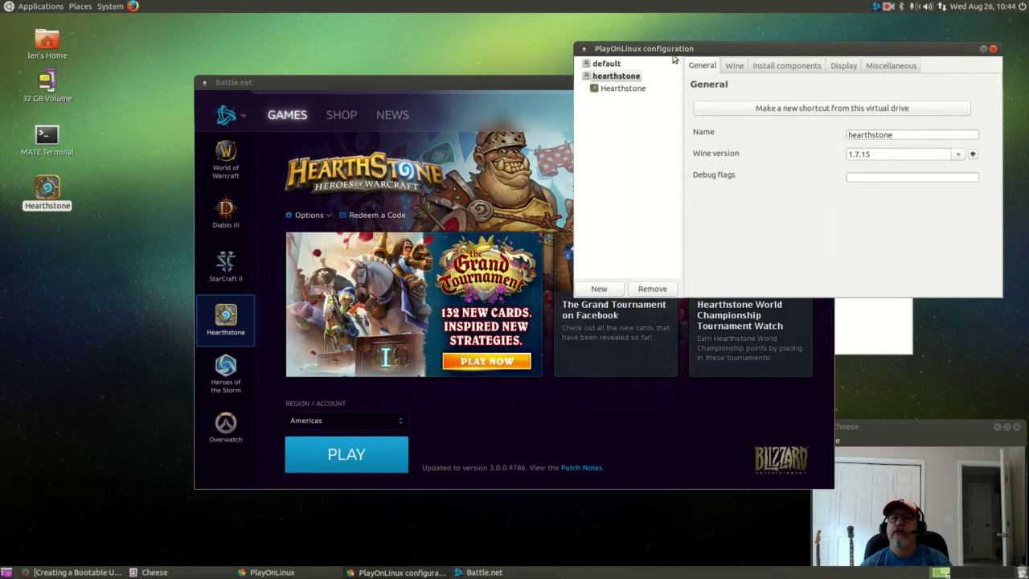
# Close the PlayOnLinux configuration window and the main window, confirming with Yes.
pyautogui.click(993, 49)
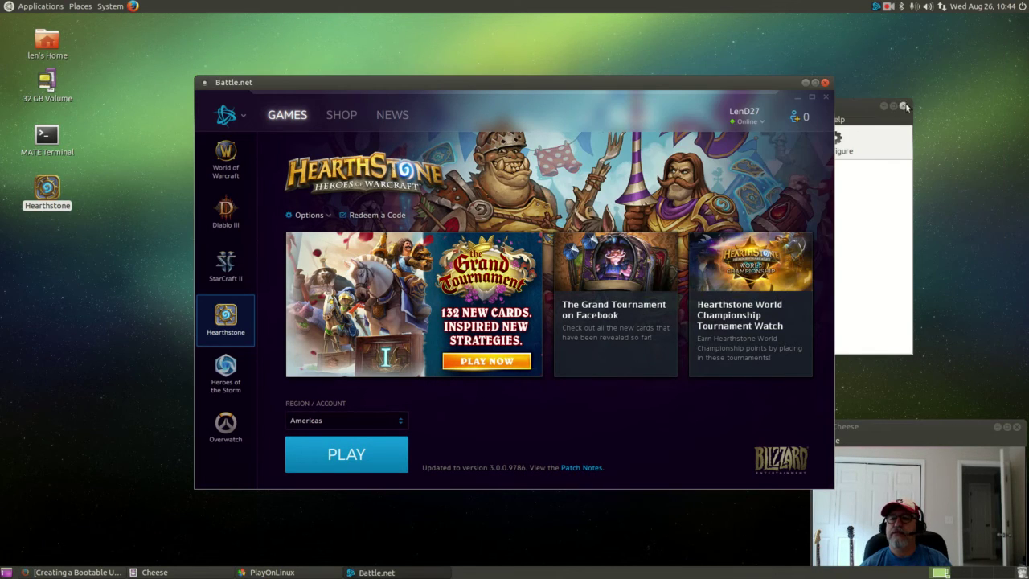
pyautogui.click(865, 114)
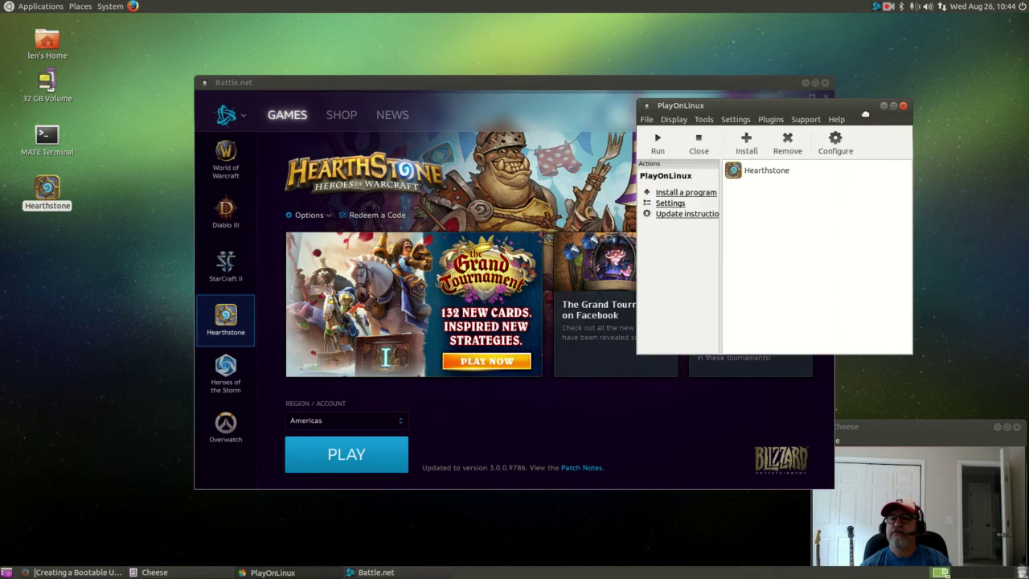
pyautogui.click(762, 173)
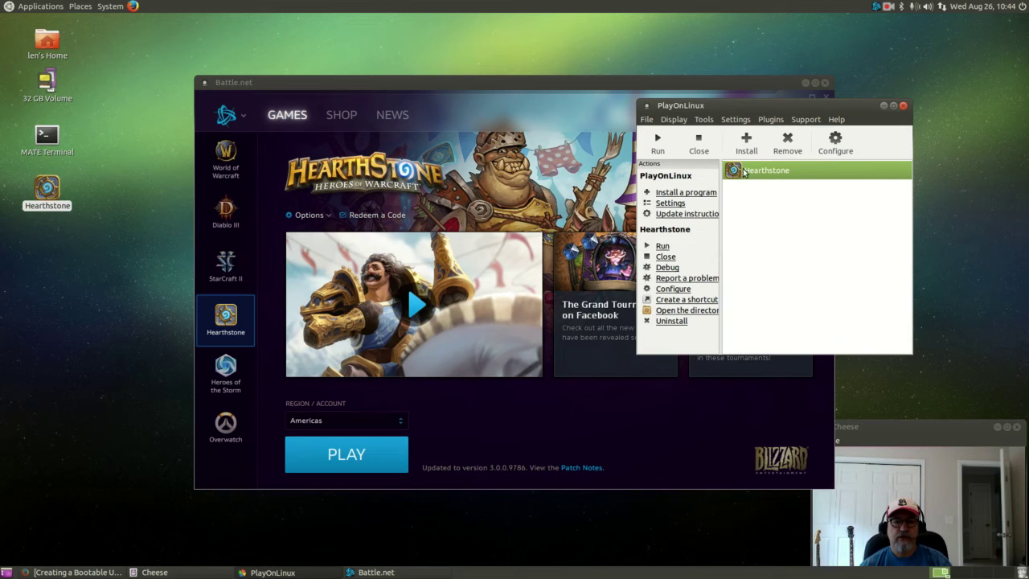
pyautogui.click(903, 106)
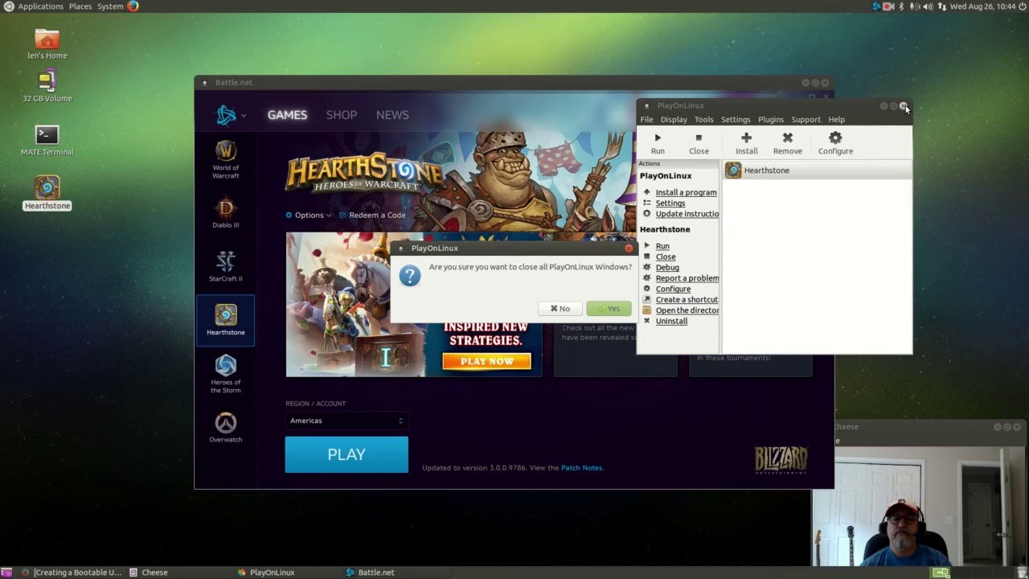
pyautogui.click(611, 312)
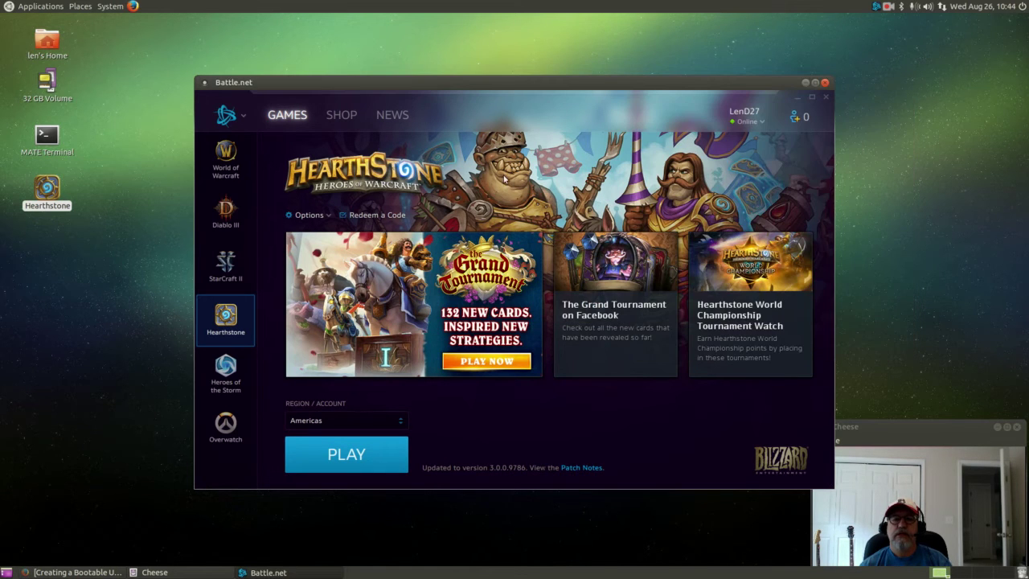
# Quit Battle.net completely by choosing 'Exit application' rather than minimizing to the tray.
pyautogui.moveTo(488, 83); pyautogui.dragTo(460, 78)
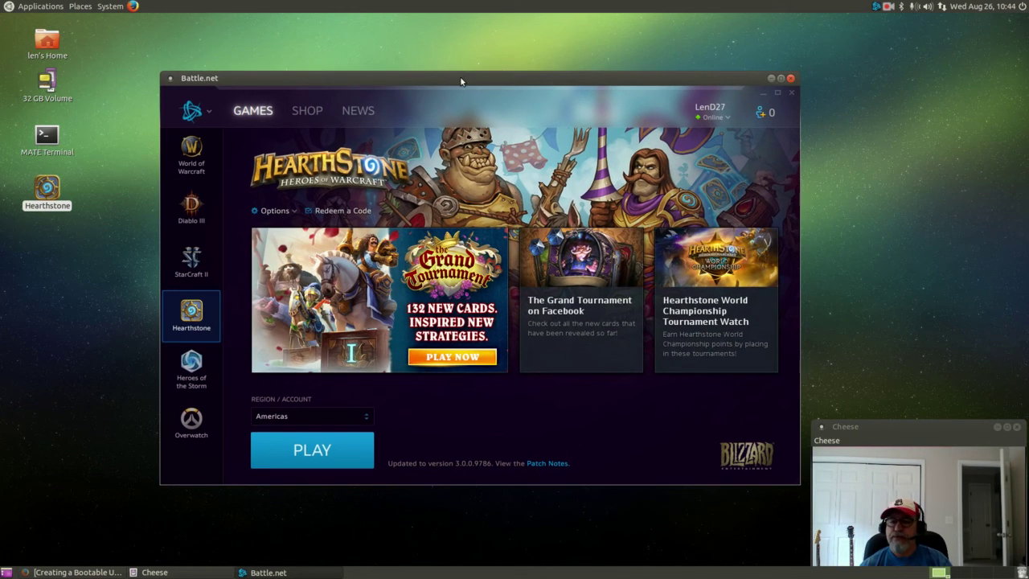
pyautogui.click(77, 220)
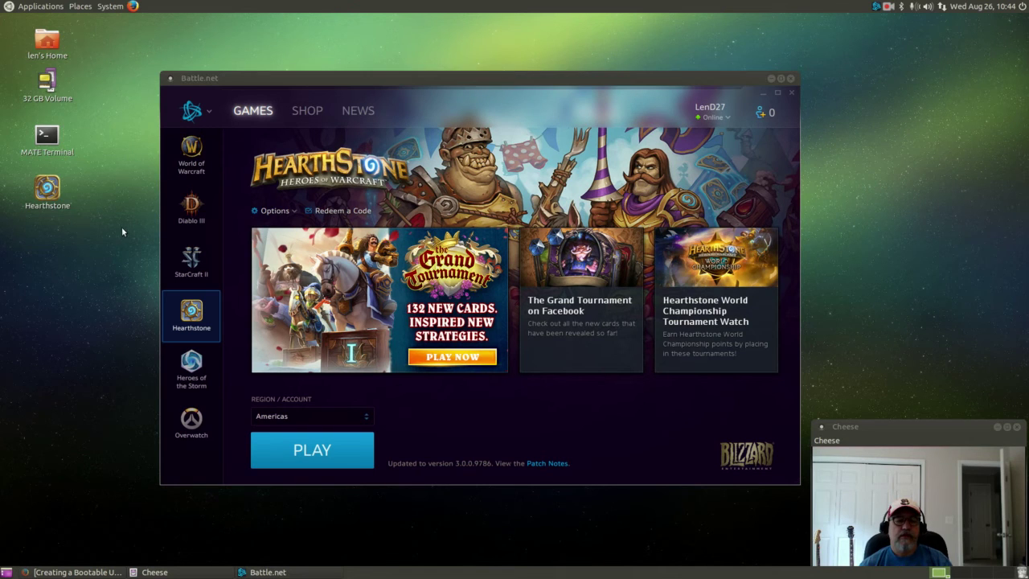
pyautogui.click(791, 79)
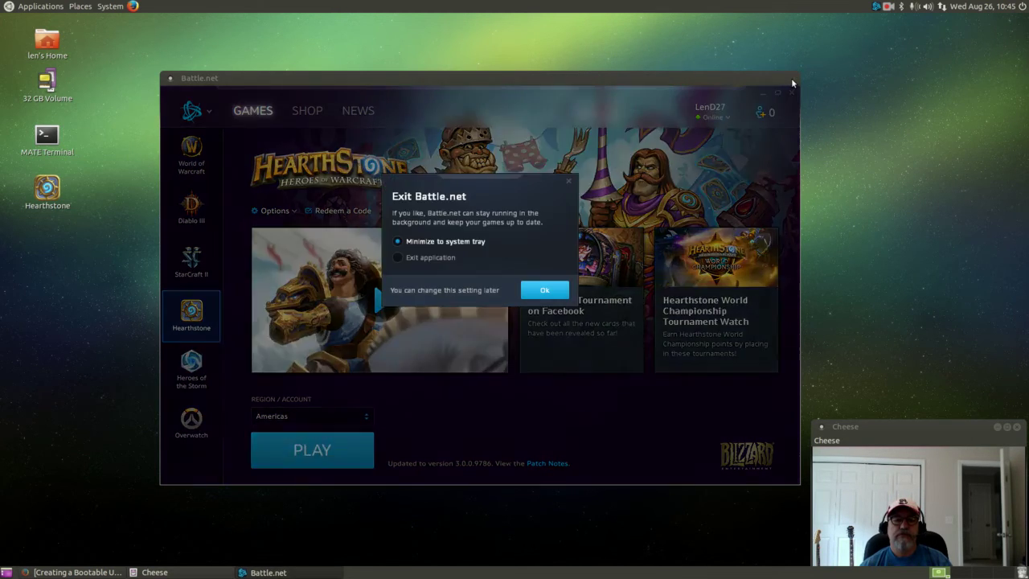
pyautogui.click(404, 261)
pyautogui.click(540, 290)
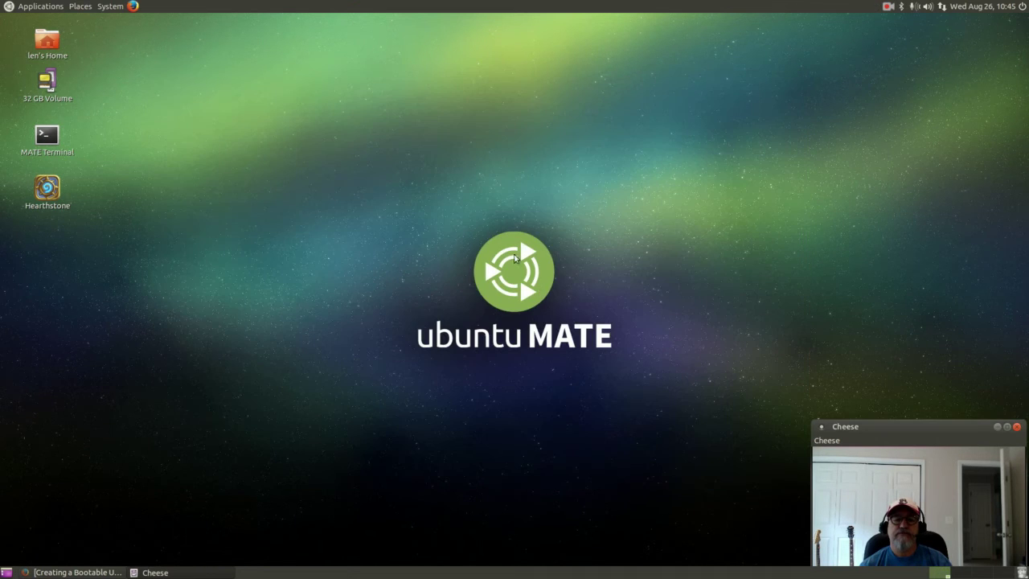
pyautogui.click(468, 188)
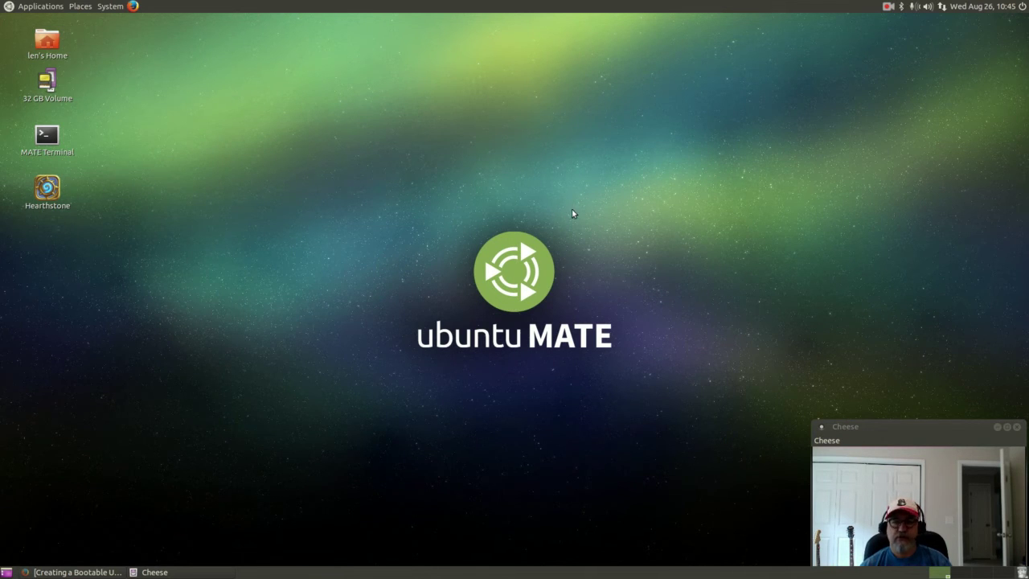
# Relaunch Battle.net from the desktop shortcut, go to the Hearthstone page and start the game.
pyautogui.doubleClick(51, 193)
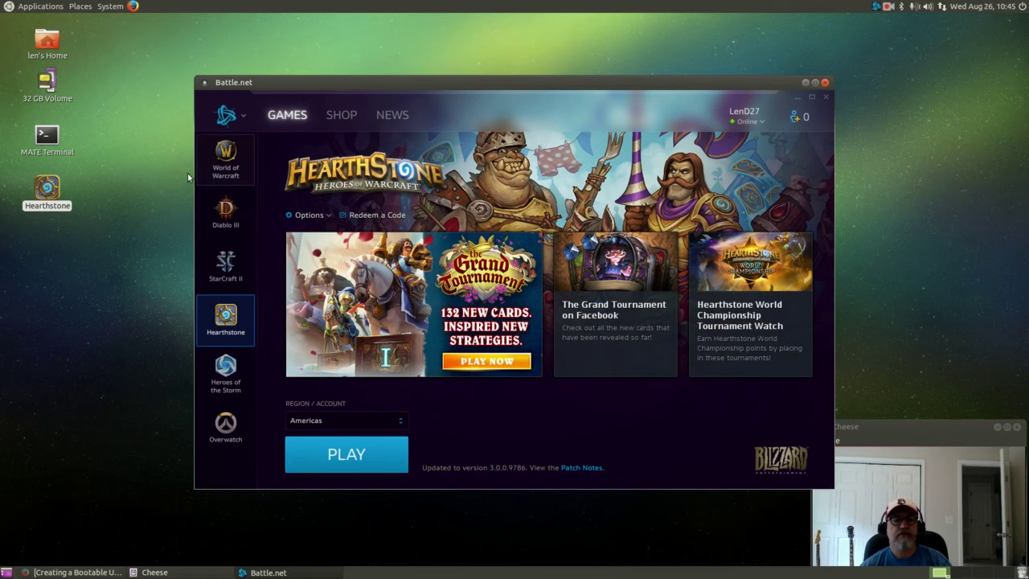
pyautogui.click(226, 373)
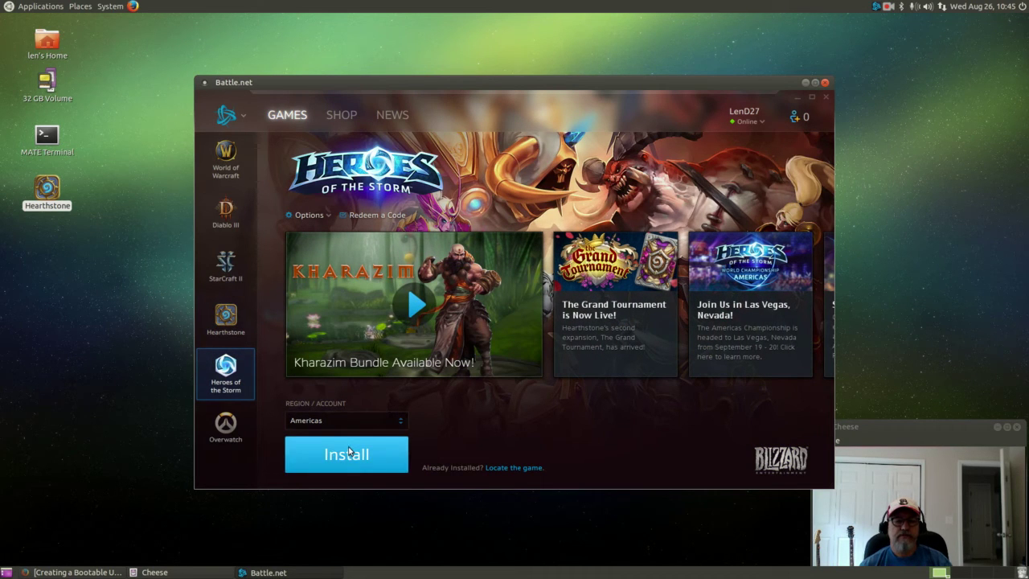
pyautogui.click(226, 265)
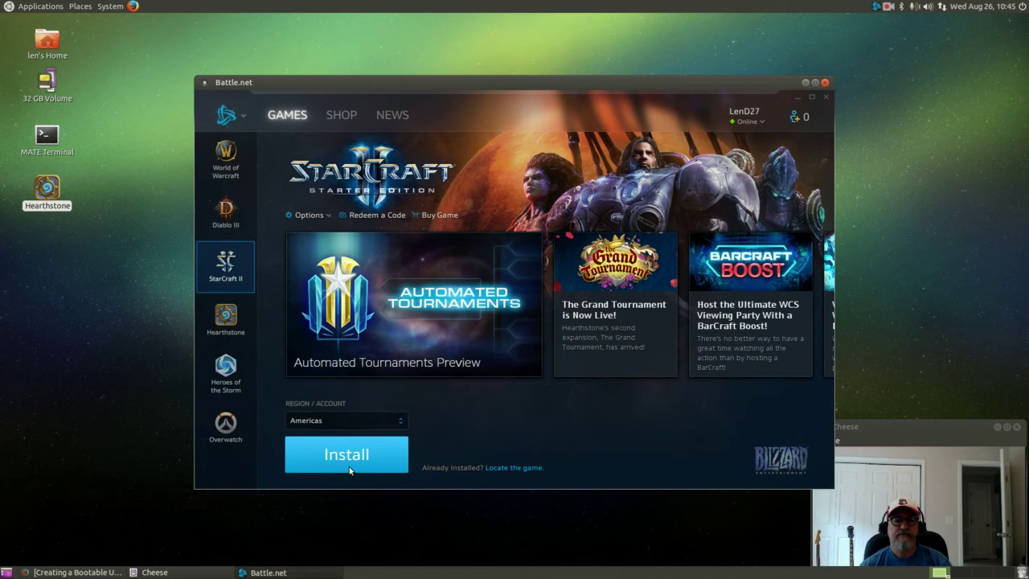
pyautogui.click(226, 316)
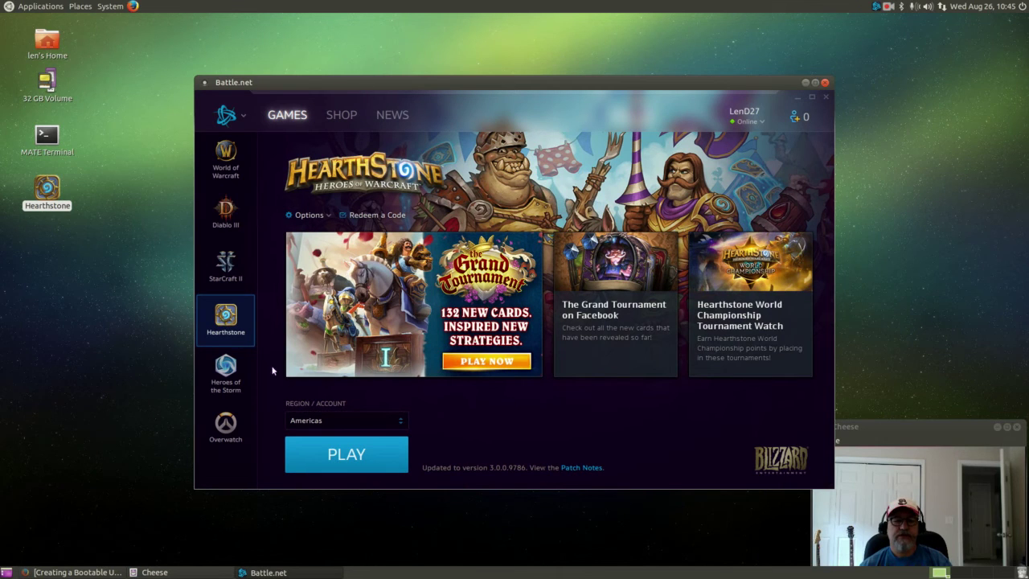
pyautogui.click(349, 455)
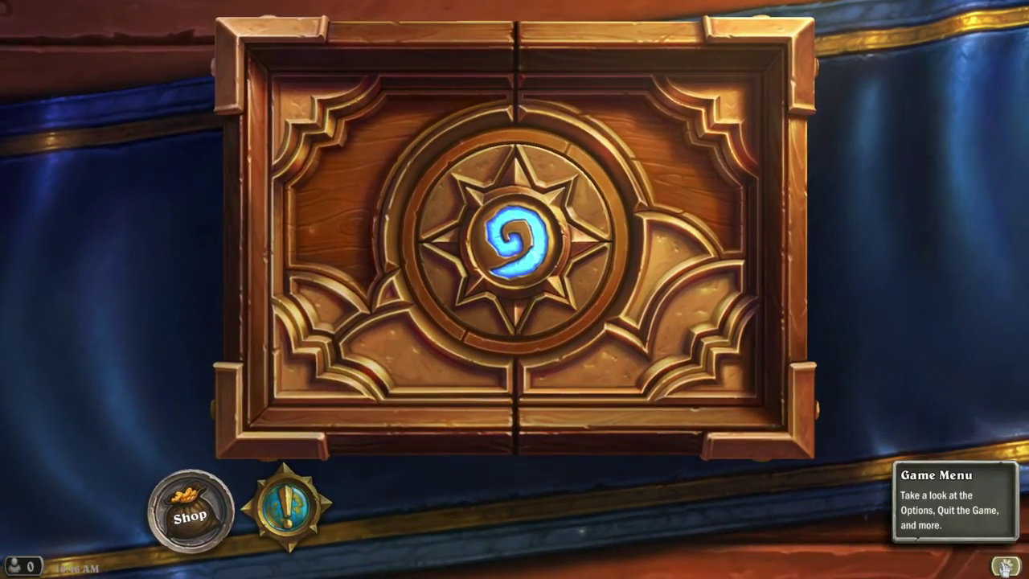
# Open the Game Menu with the gear icon once Hearthstone has loaded.
pyautogui.click(1004, 566)
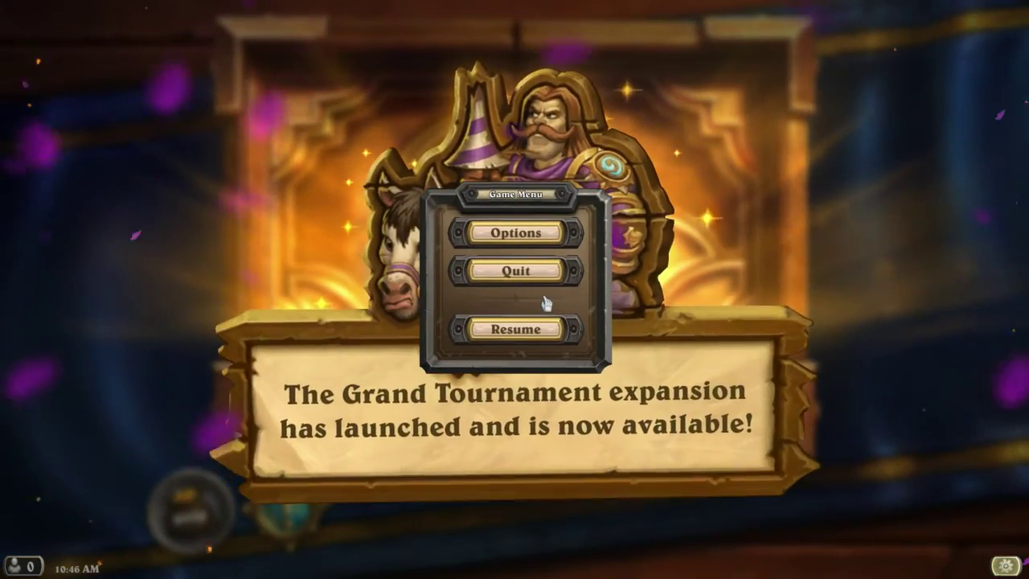
# Turn off fullscreen, set the resolution to 1440 x 900 and center the game window.
pyautogui.click(508, 235)
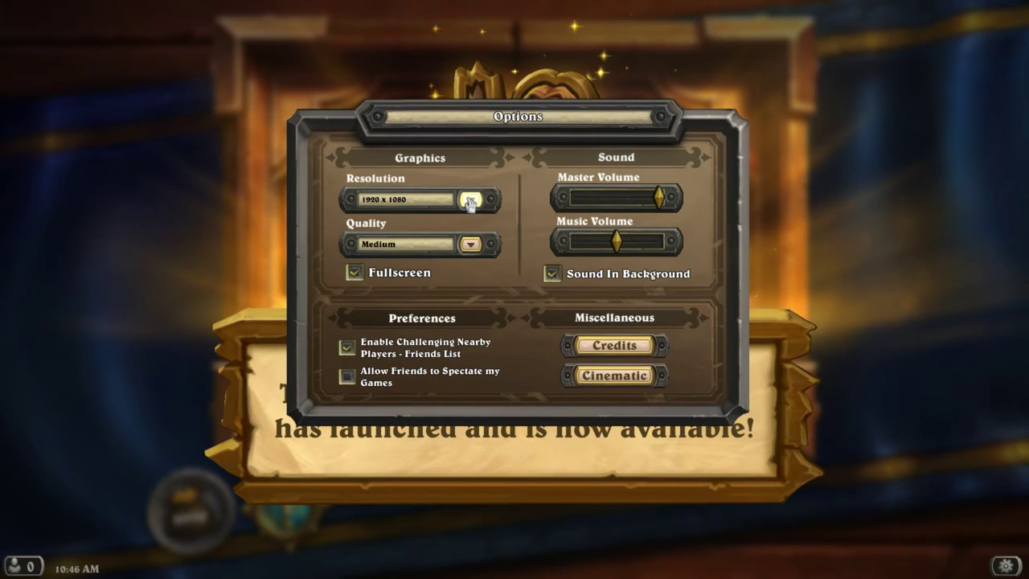
pyautogui.click(470, 201)
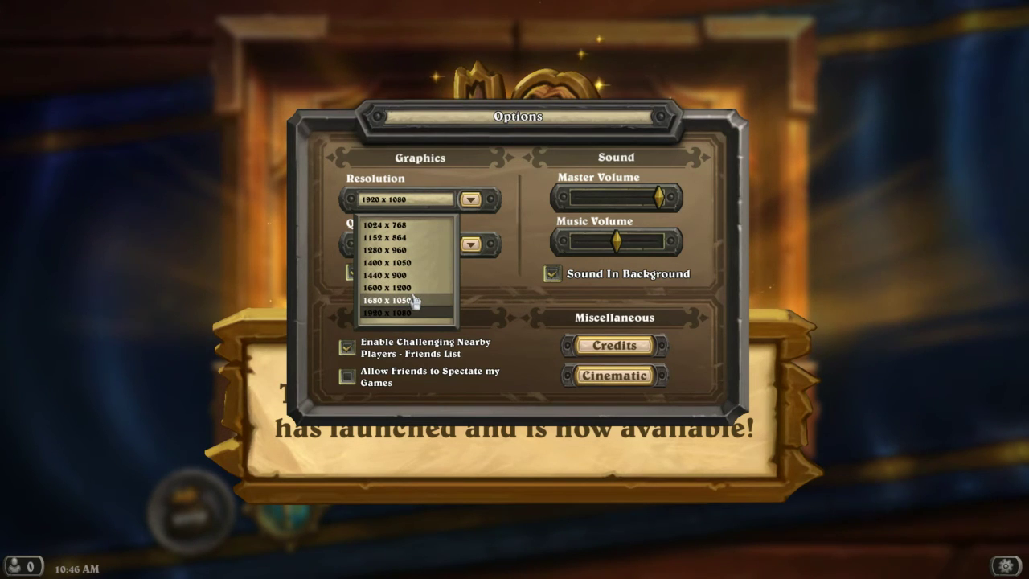
pyautogui.click(415, 202)
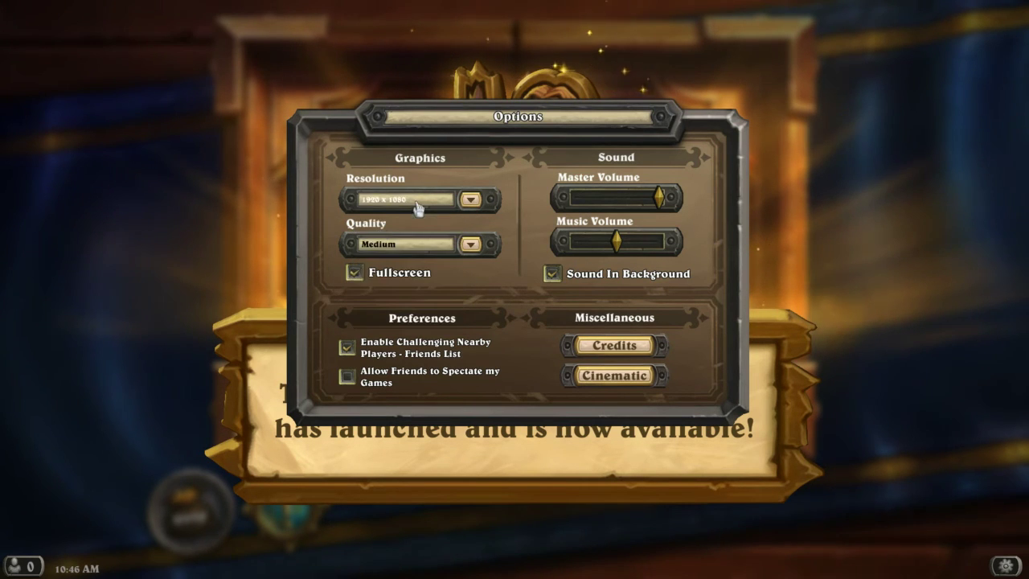
pyautogui.click(354, 273)
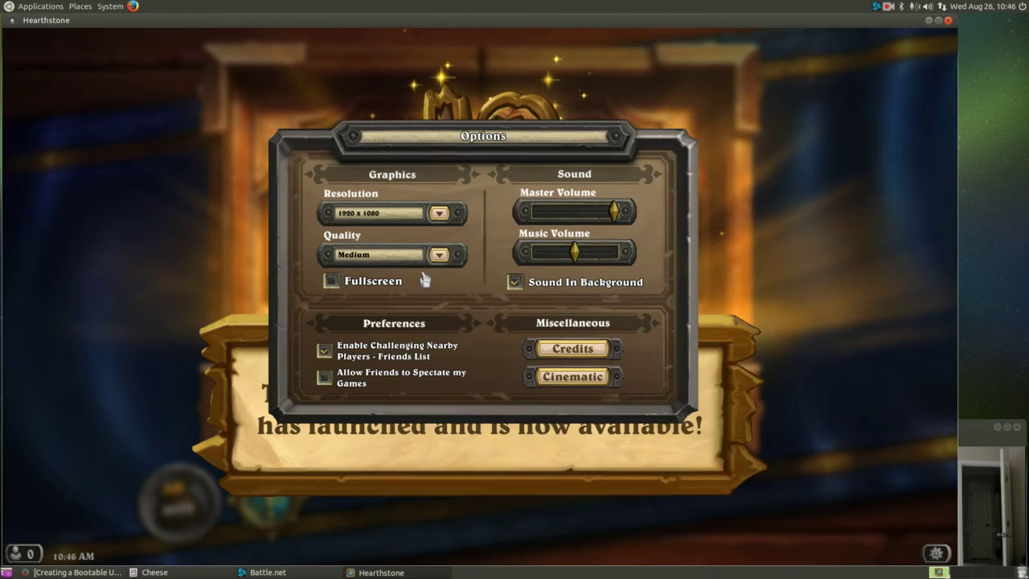
pyautogui.click(439, 214)
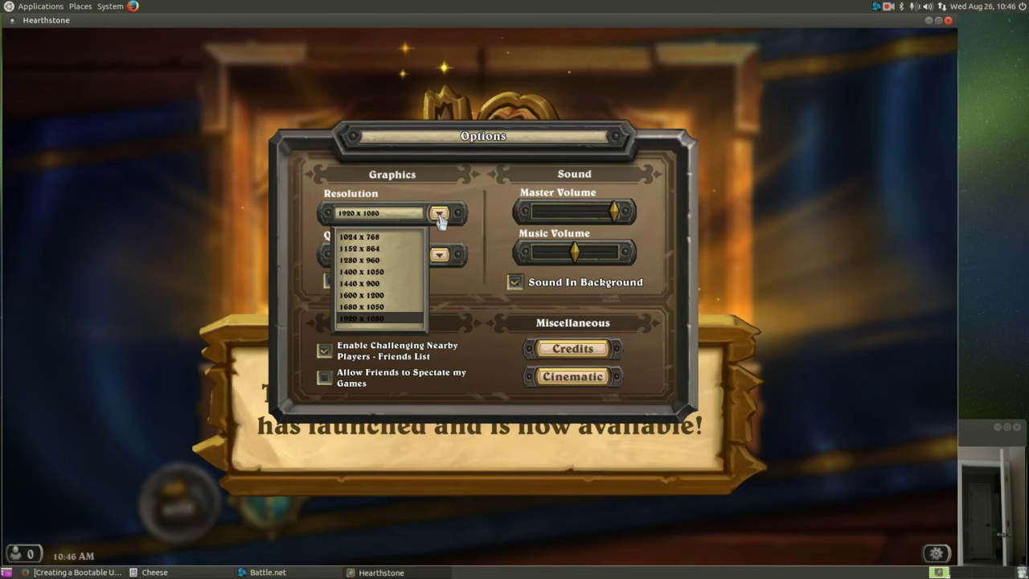
pyautogui.click(392, 284)
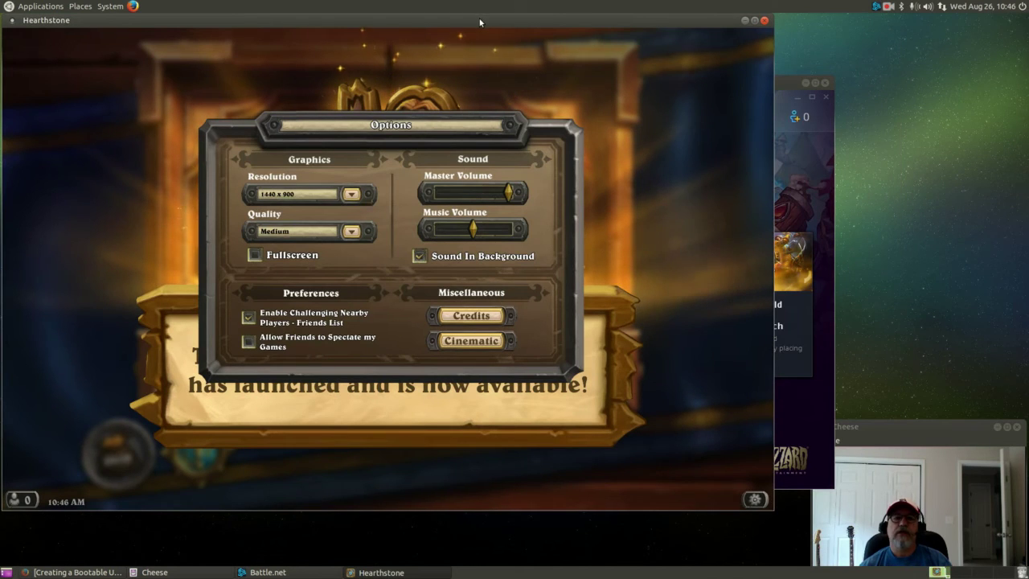
pyautogui.moveTo(482, 21); pyautogui.dragTo(632, 41)
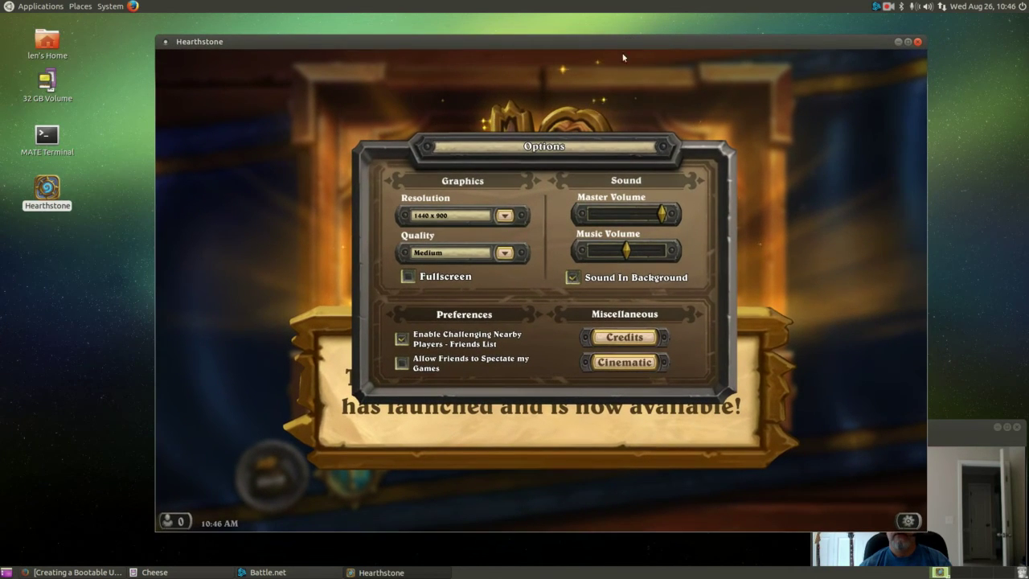
# Lower the master volume to about halfway, then close the options and game menu.
pyautogui.click(627, 214)
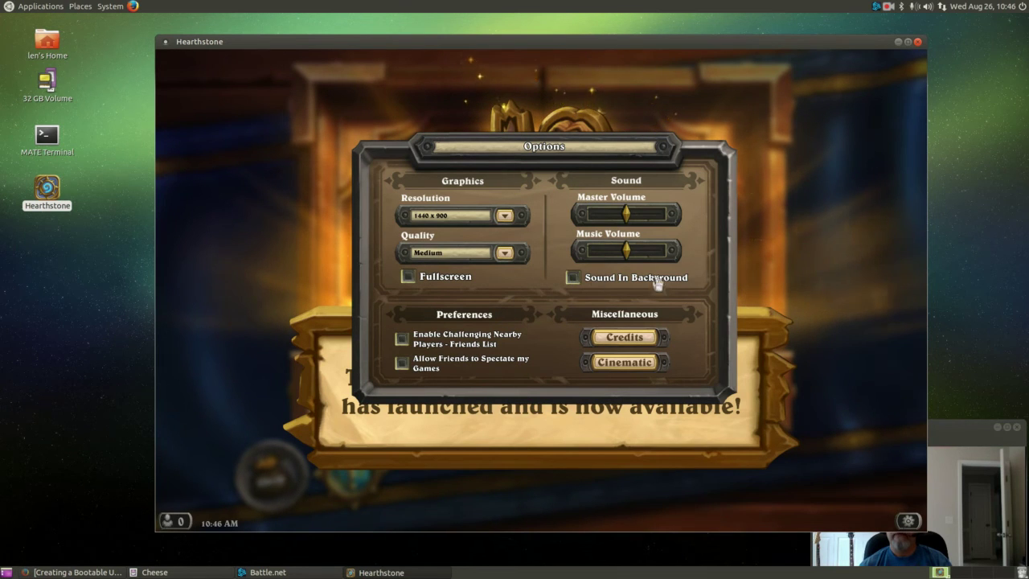
pyautogui.click(764, 279)
pyautogui.press('Escape')
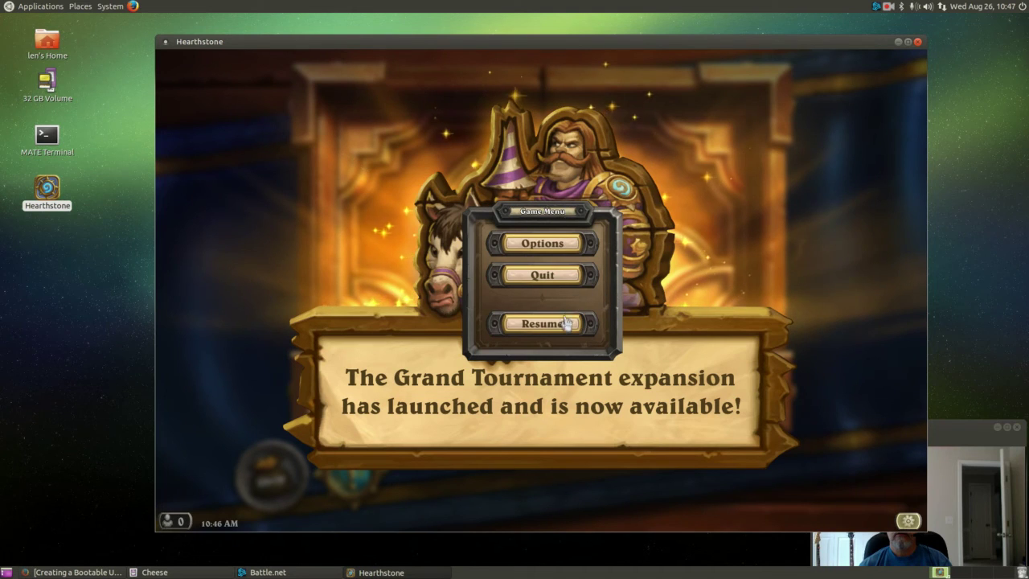
pyautogui.click(557, 323)
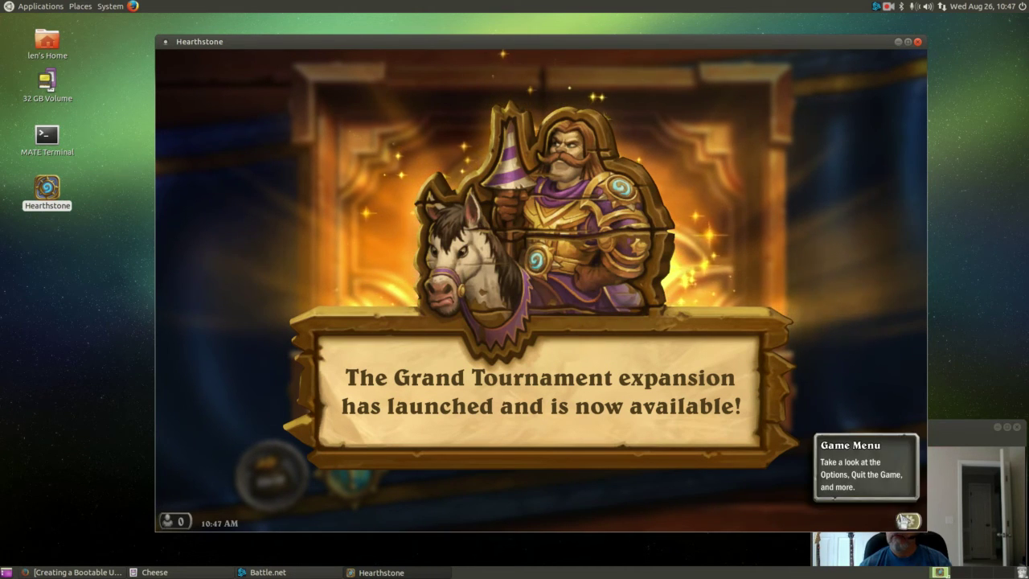
# Resume the game and dismiss the Grand Tournament announcement and Today's Quests.
pyautogui.click(907, 521)
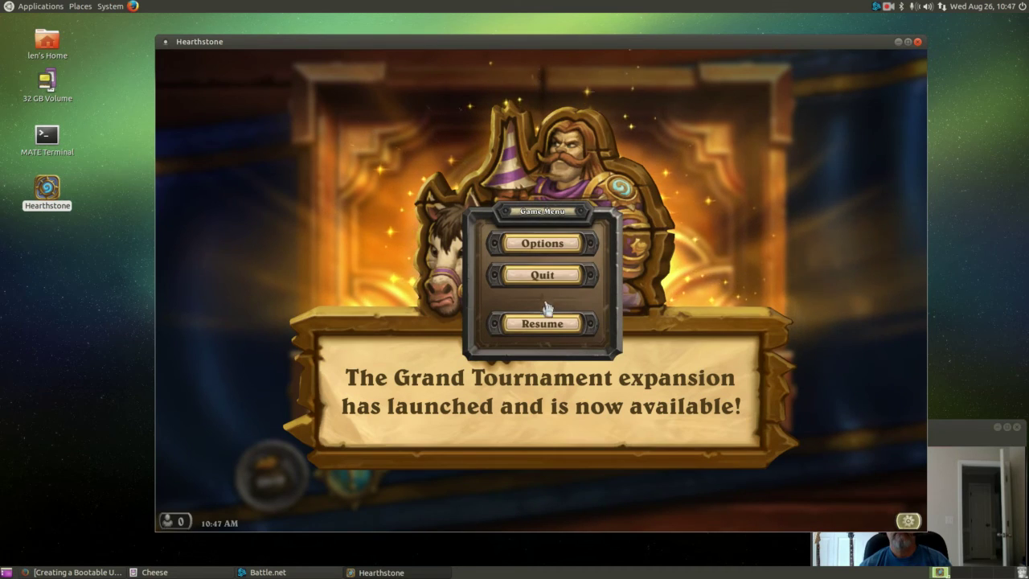
pyautogui.click(537, 325)
pyautogui.click(599, 293)
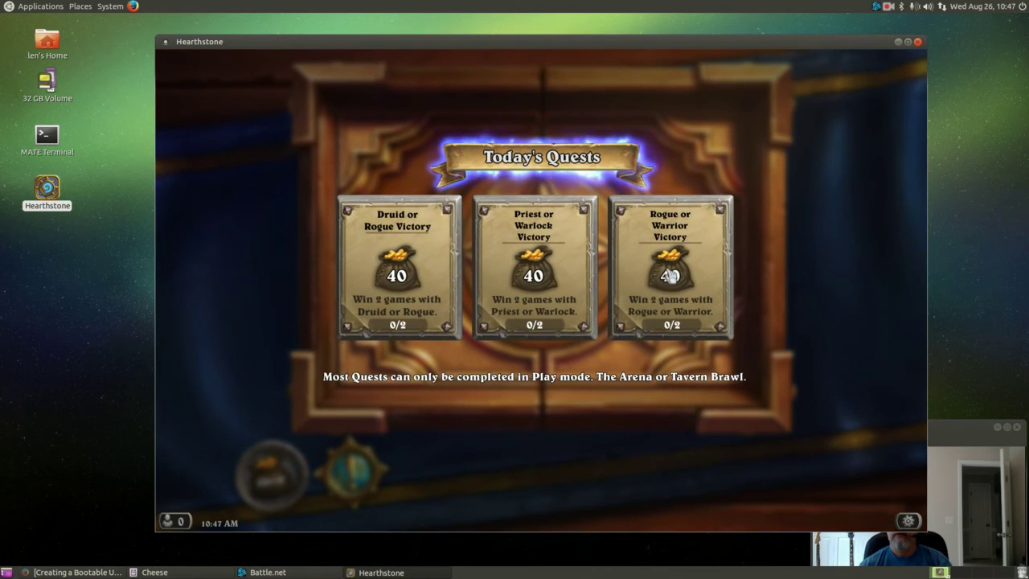
pyautogui.click(634, 261)
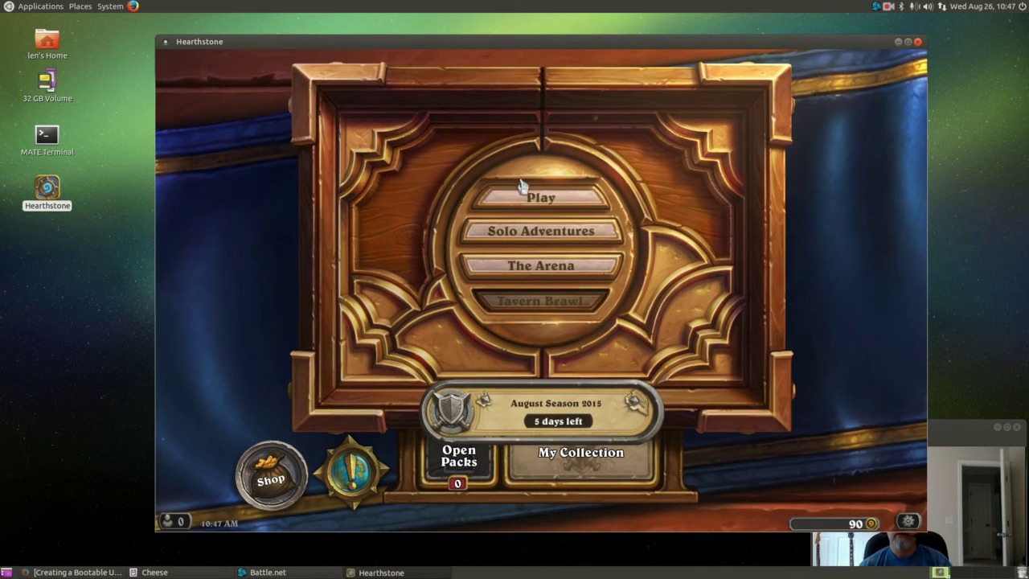
# In Play mode, choose the Custom Druid deck, then start and cancel an opponent search.
pyautogui.click(540, 201)
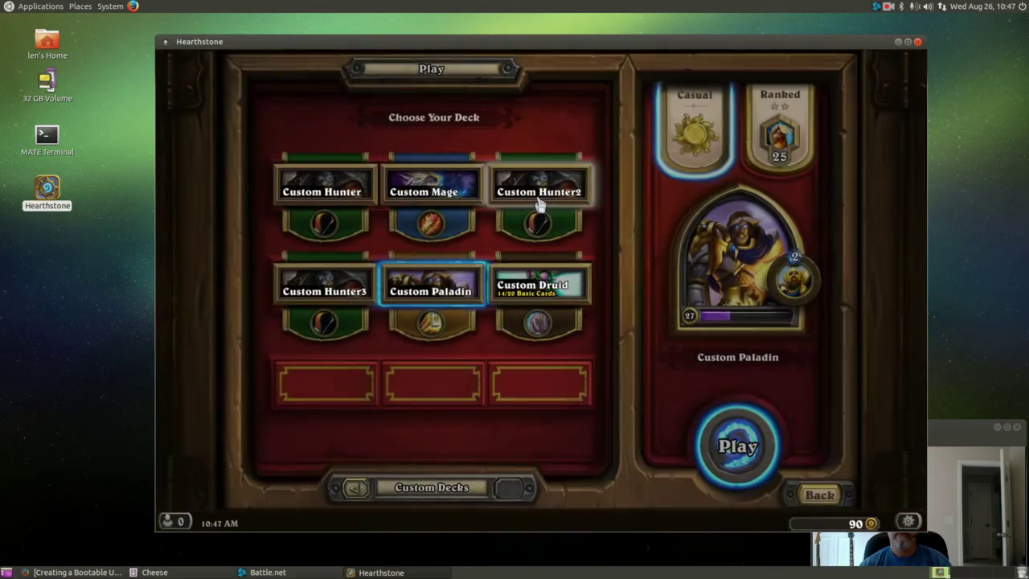
pyautogui.click(535, 286)
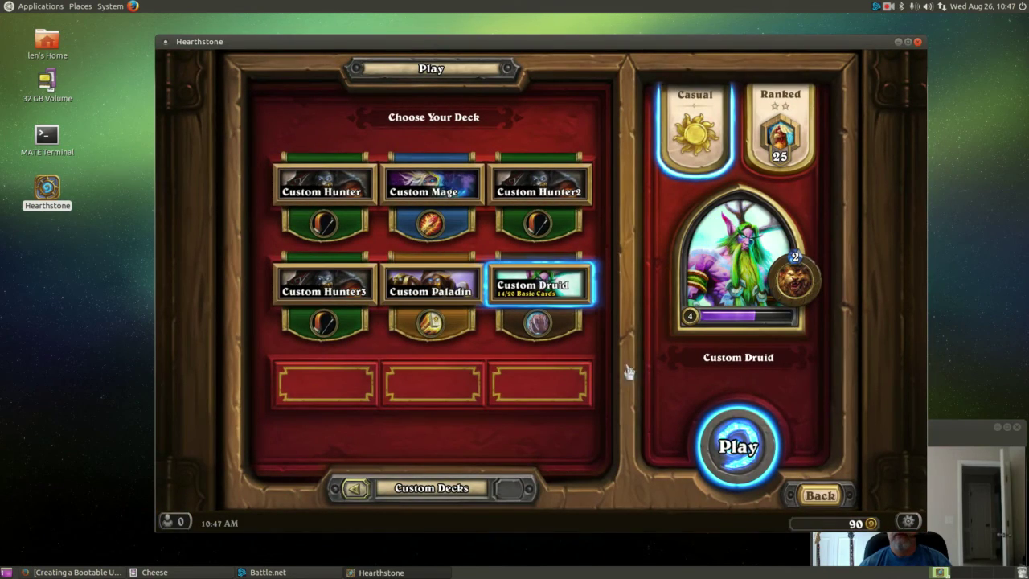
pyautogui.click(743, 448)
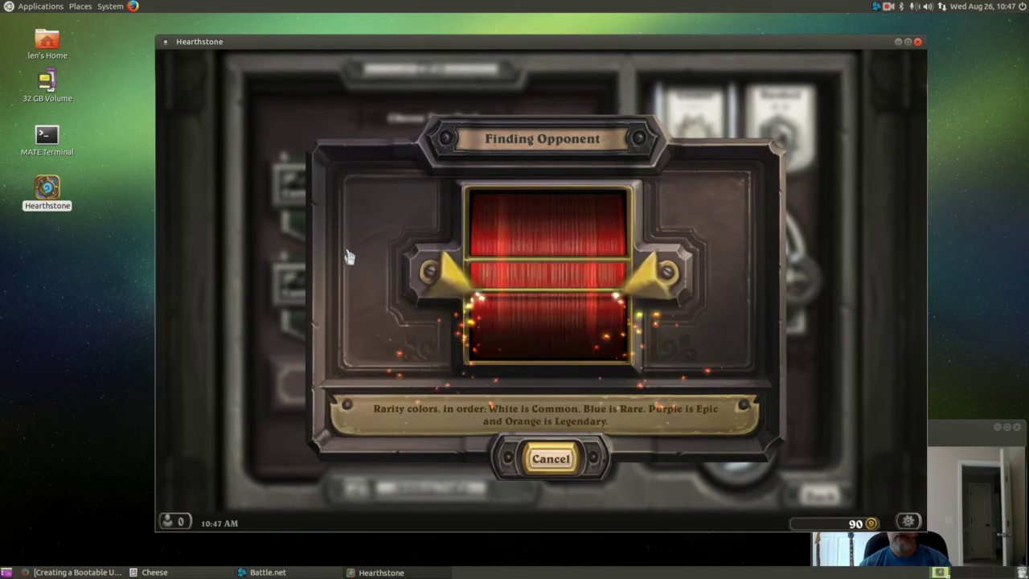
pyautogui.click(550, 459)
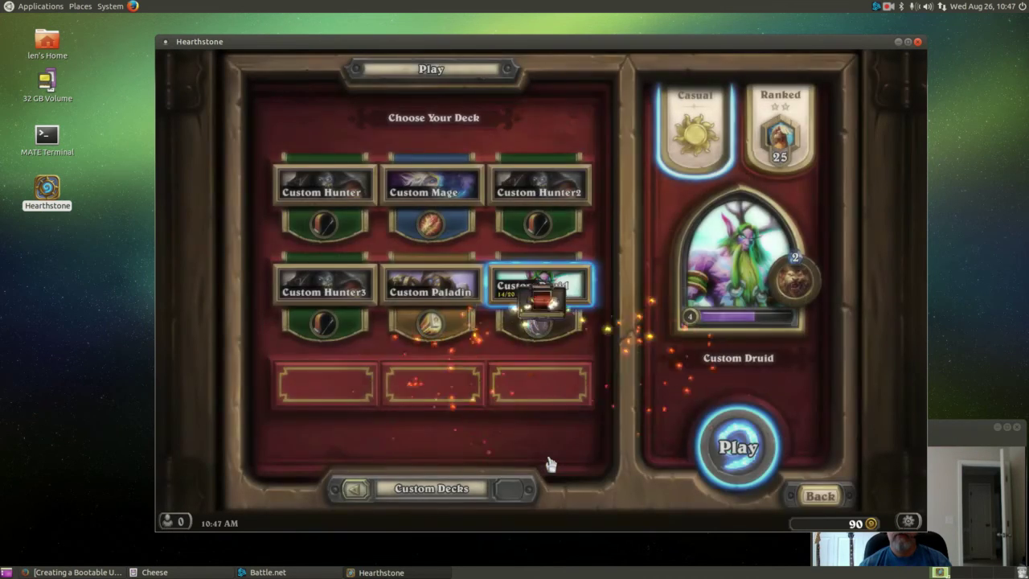
# Return to the main menu and quit Hearthstone from the game menu.
pyautogui.click(816, 493)
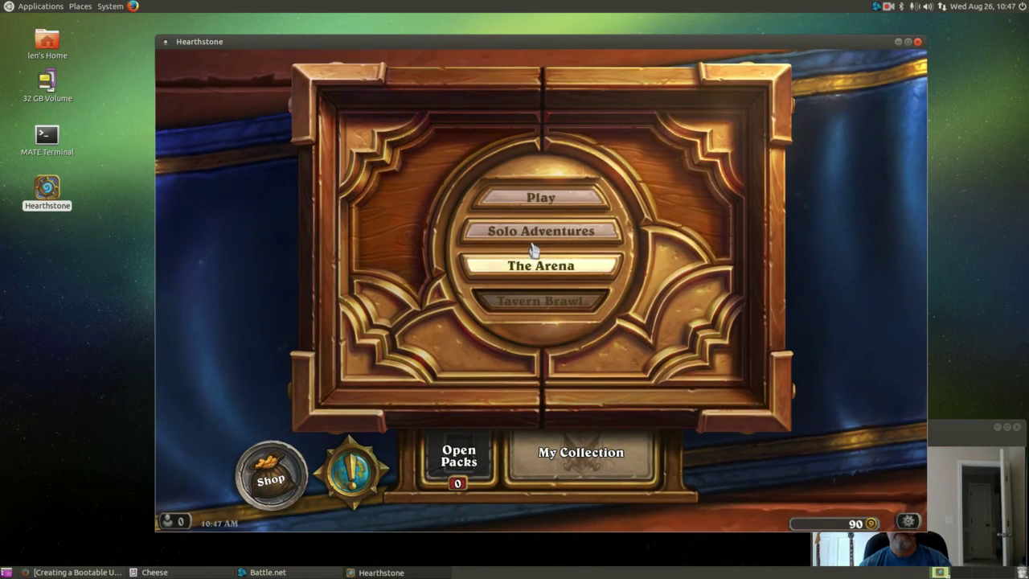
pyautogui.click(910, 520)
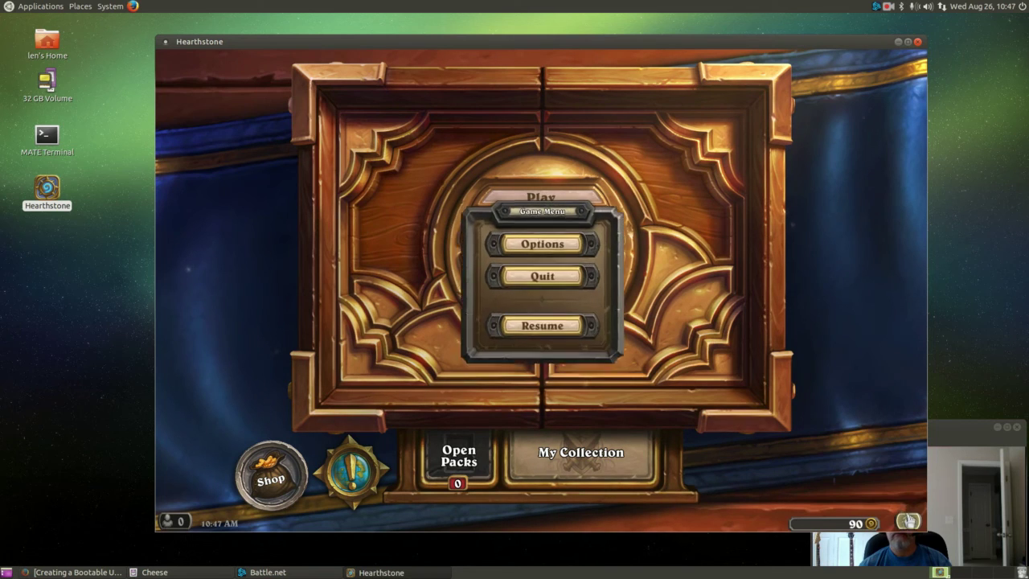
pyautogui.click(537, 277)
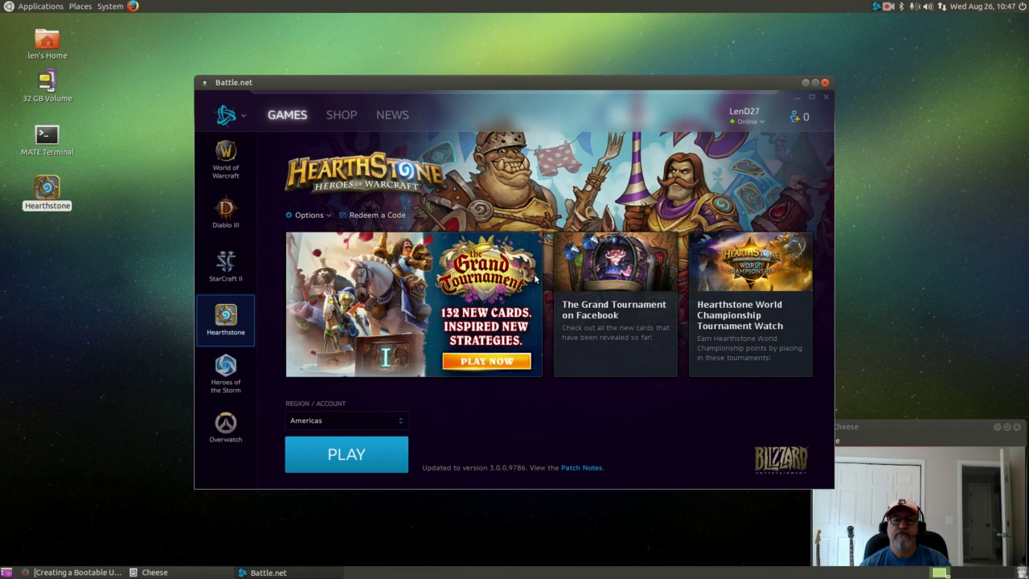
# Close the Battle.net launcher and clear the desktop selection.
pyautogui.click(825, 83)
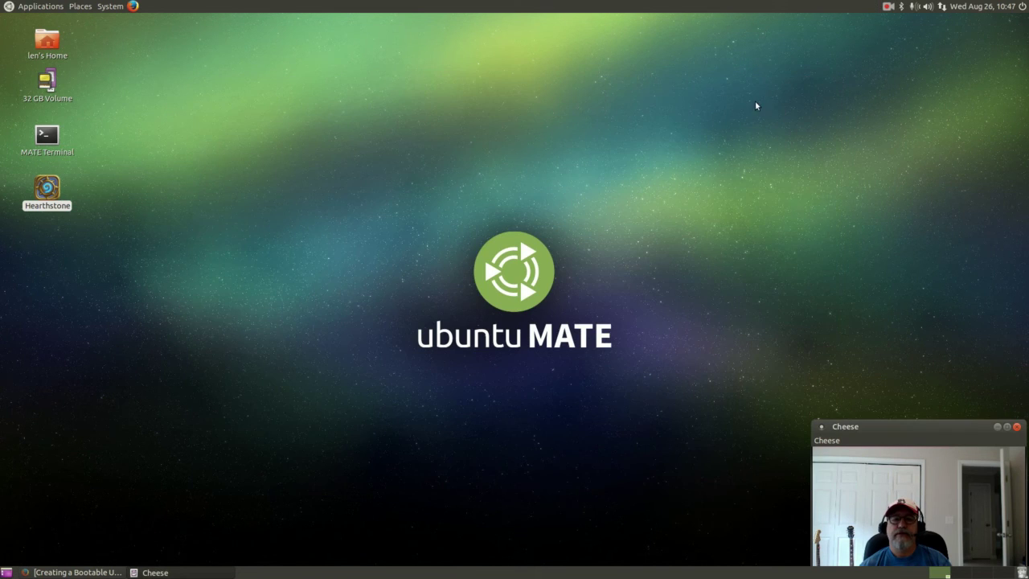
pyautogui.click(182, 254)
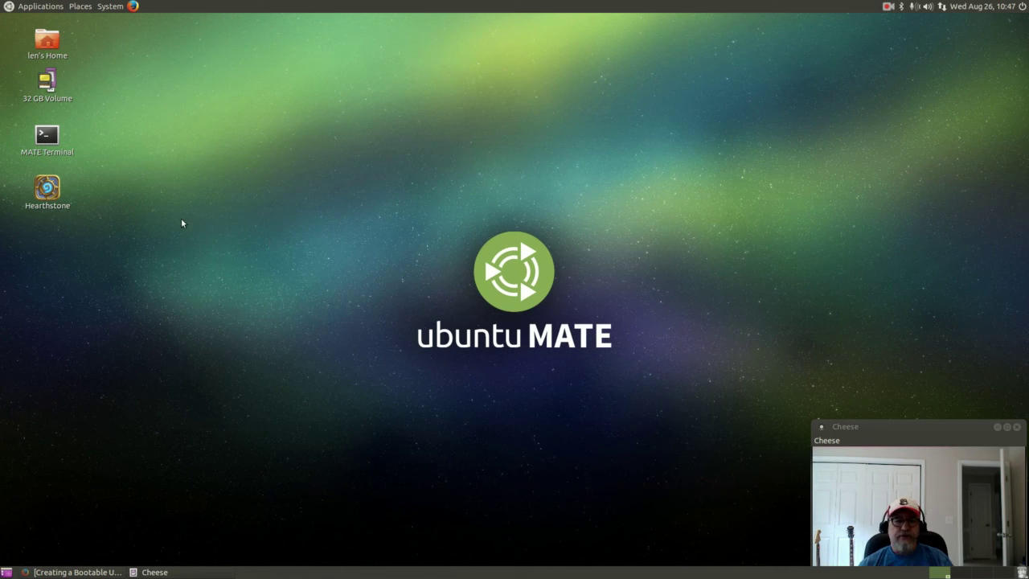